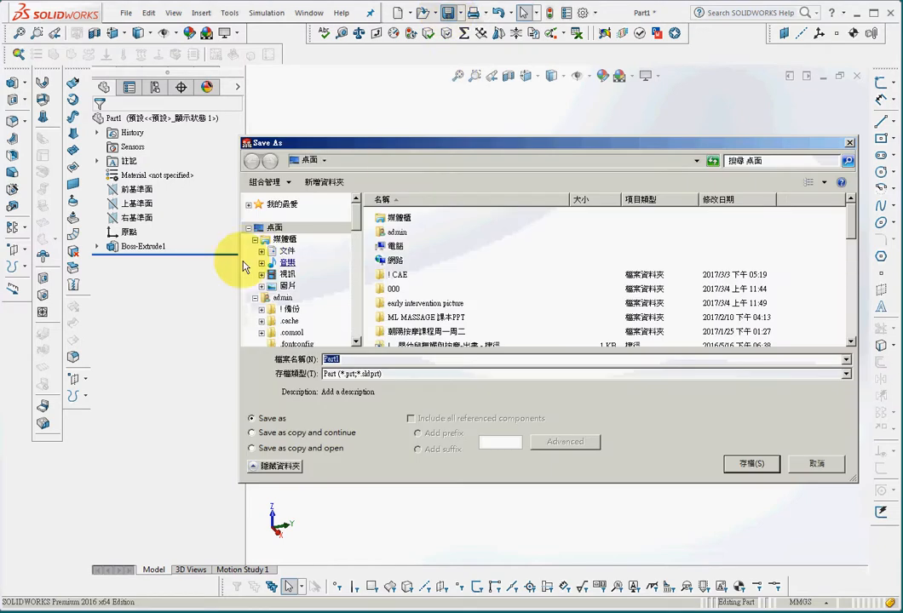
Step: Save the disc part as Part1 on the desktop, replacing the existing file, and transfer it to ANSYS Workbench
{"action": "left_click", "coordinate": [747, 463]}
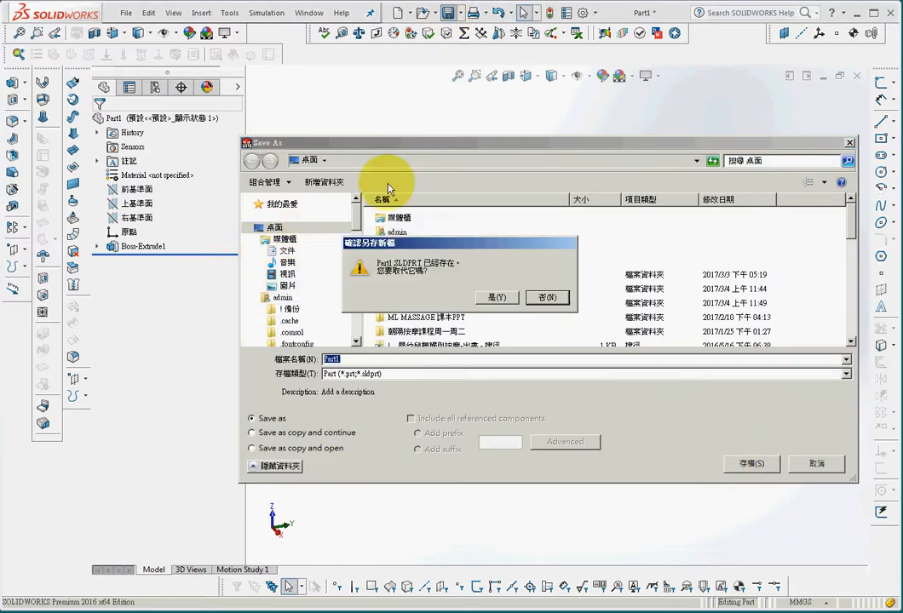
{"action": "left_click", "coordinate": [496, 297]}
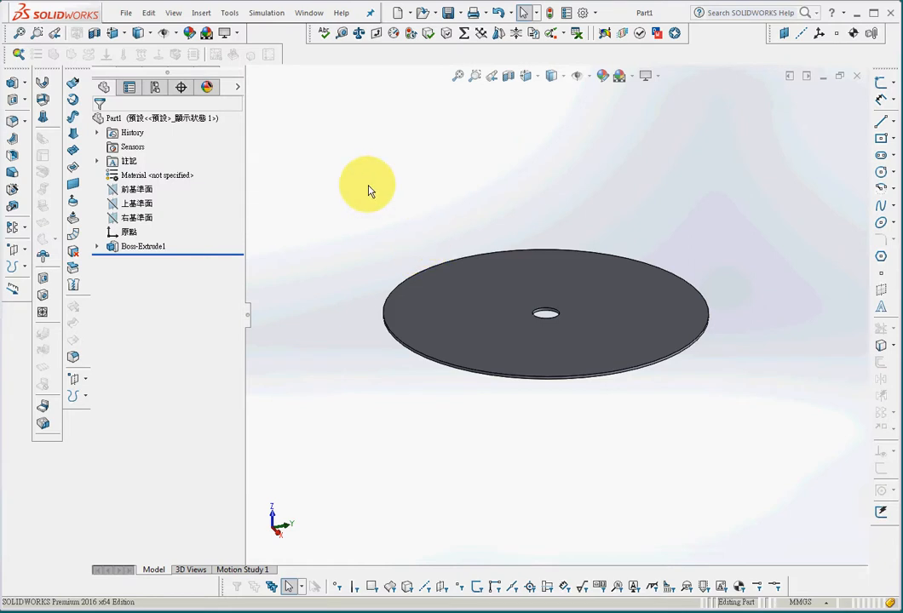
{"action": "left_click", "coordinate": [230, 12]}
{"action": "mouse_move", "coordinate": [251, 60]}
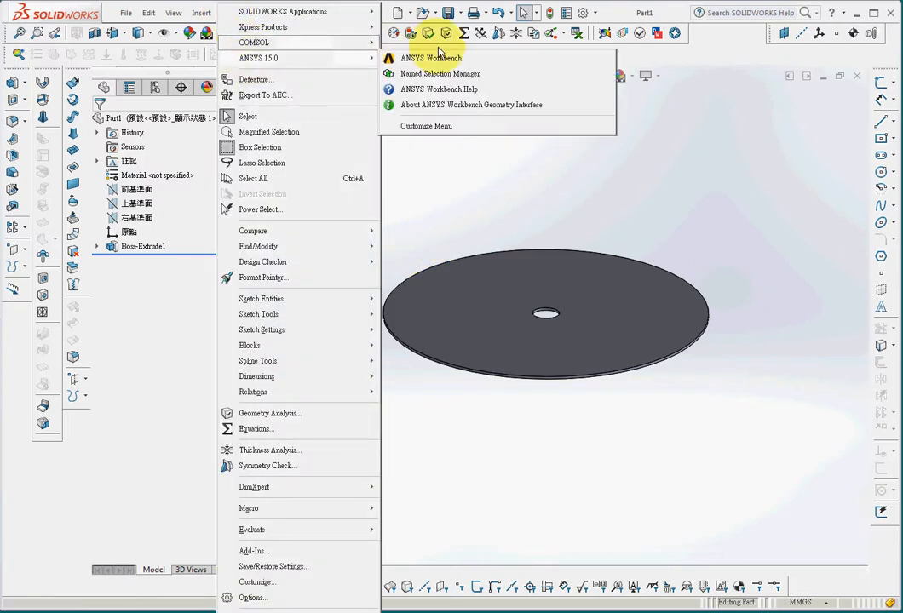
{"action": "left_click", "coordinate": [404, 59]}
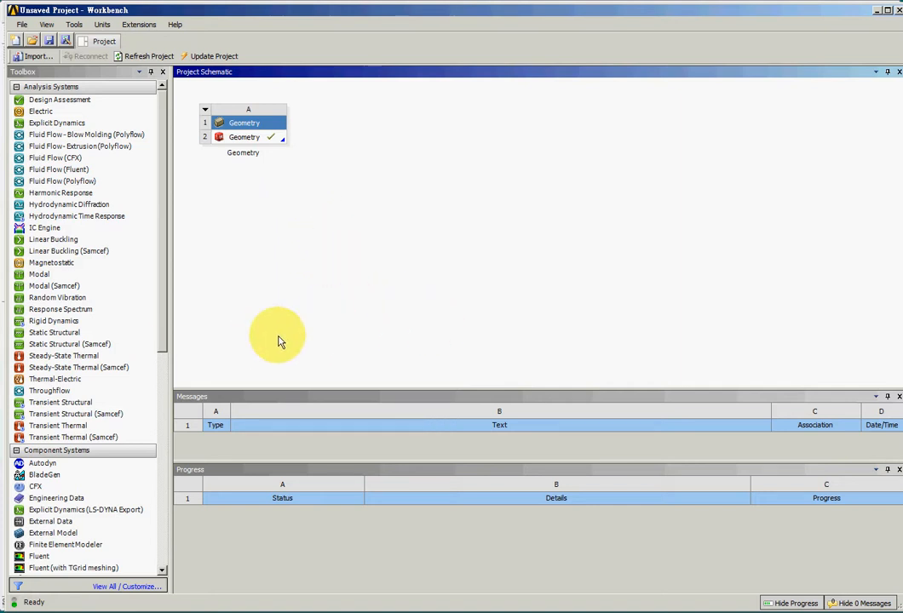
Step: Add a Static Structural system linked to the imported geometry and a Modal system linked to the static structural solution
{"action": "left_click_drag", "start_coordinate": [68, 332], "coordinate": [245, 138]}
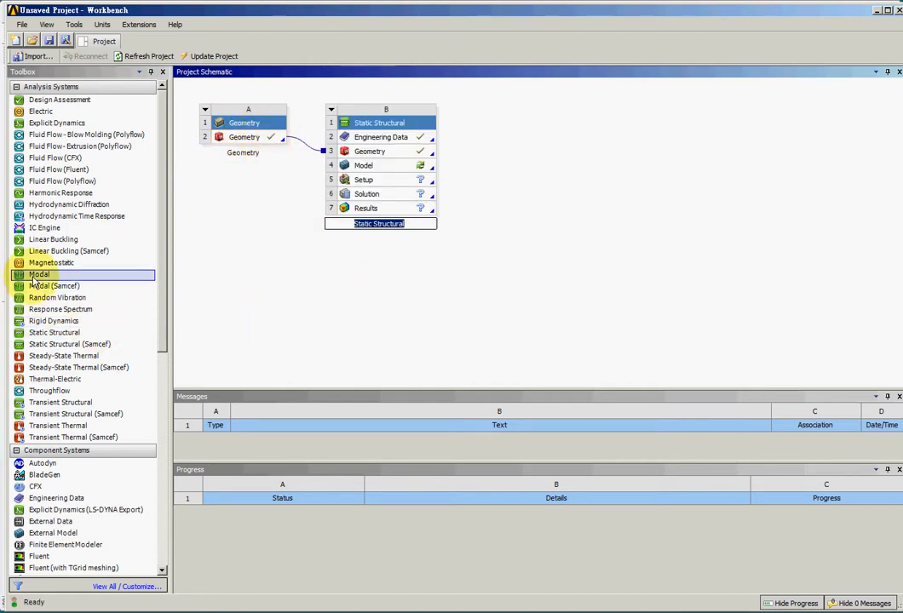
{"action": "left_click_drag", "start_coordinate": [34, 281], "coordinate": [393, 207]}
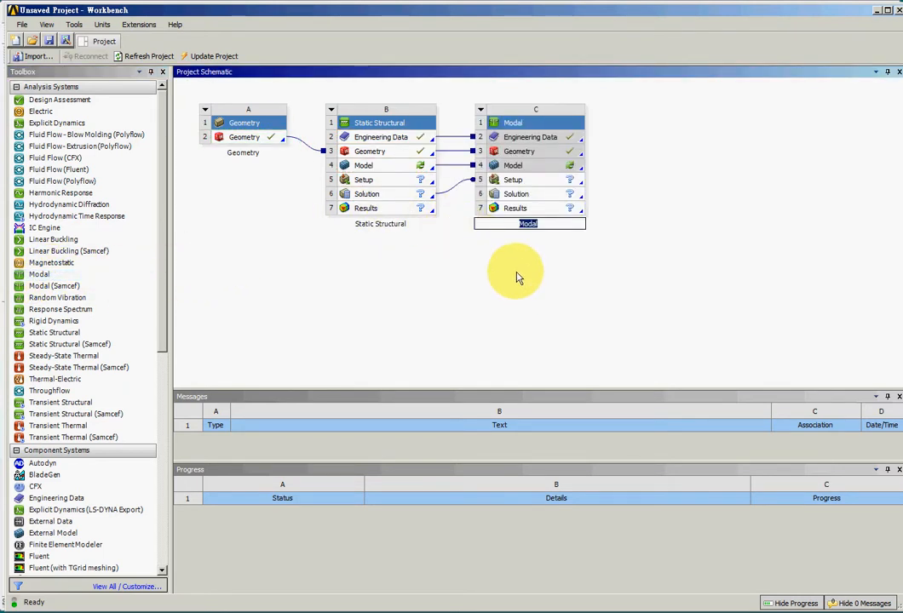
{"action": "left_click", "coordinate": [455, 301]}
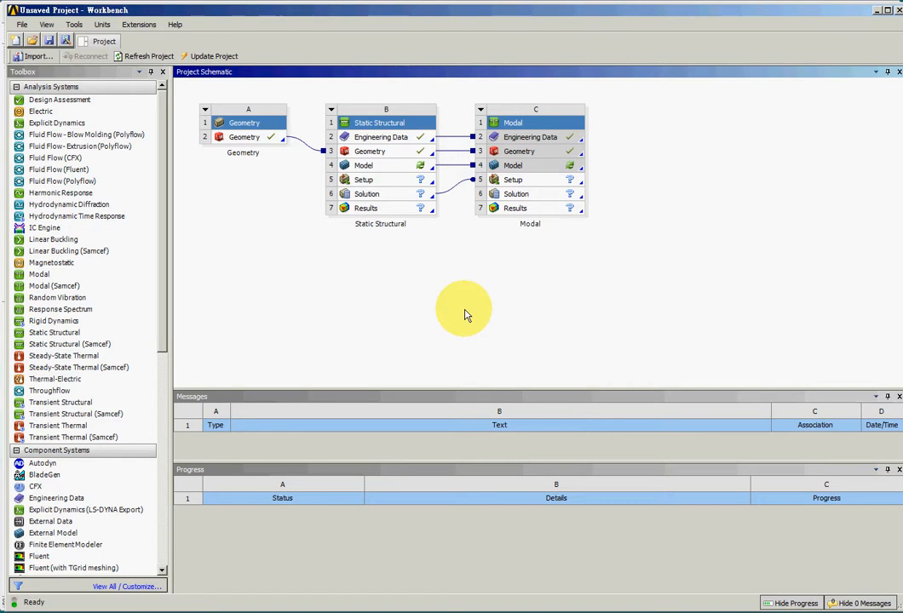
Step: Add Polyethylene from the General Materials library to the static structural system's engineering data
{"action": "right_click", "coordinate": [381, 140]}
{"action": "left_click", "coordinate": [410, 144]}
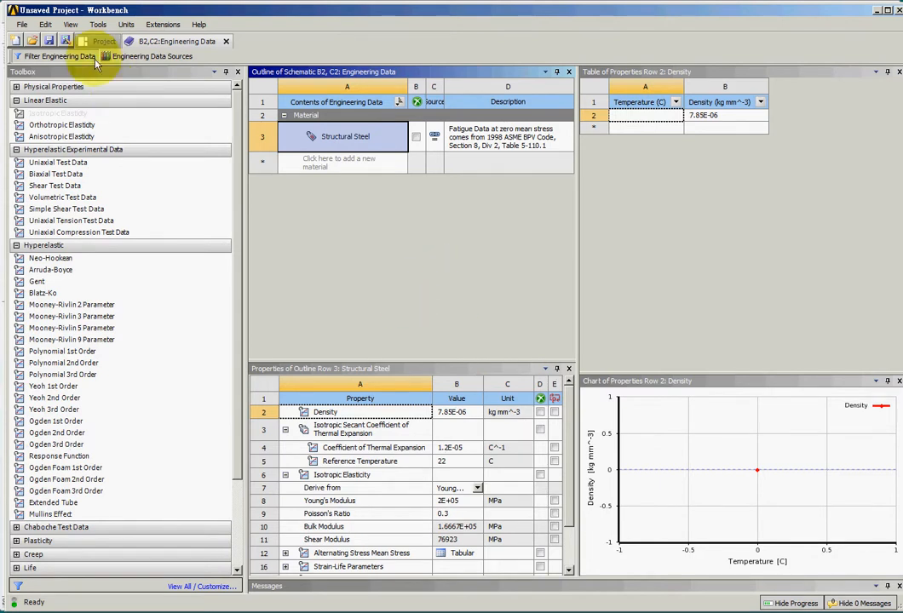
{"action": "left_click", "coordinate": [125, 56]}
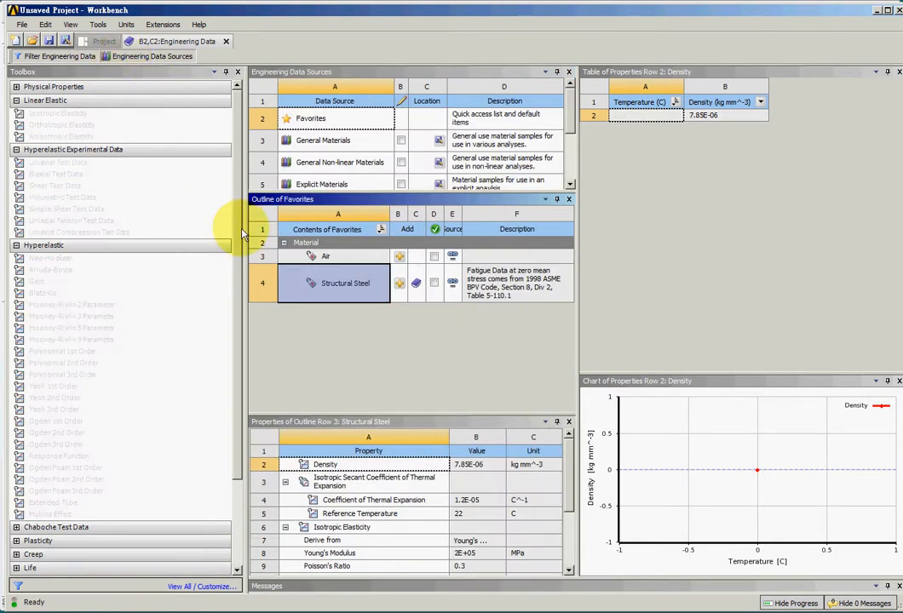
{"action": "left_click", "coordinate": [347, 142]}
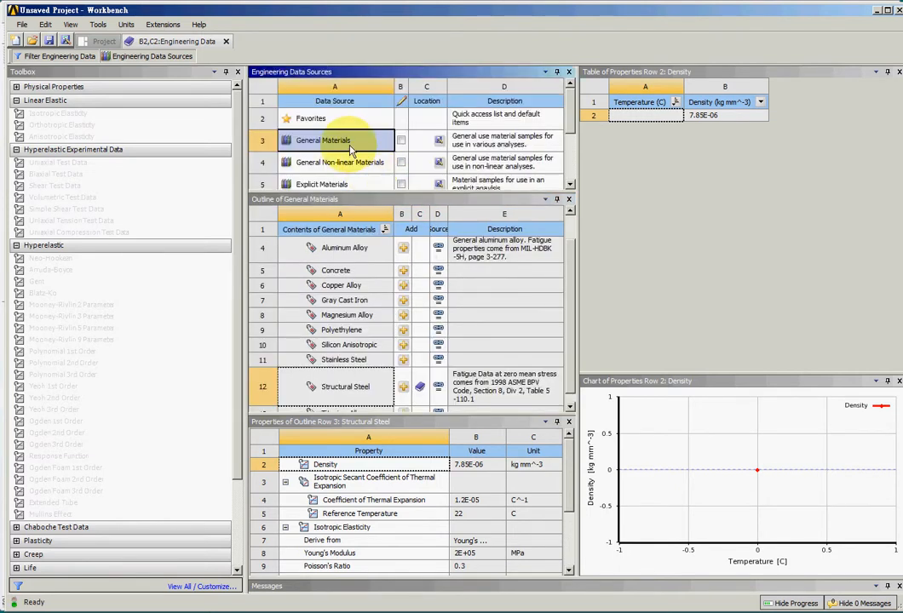
{"action": "left_click", "coordinate": [404, 330]}
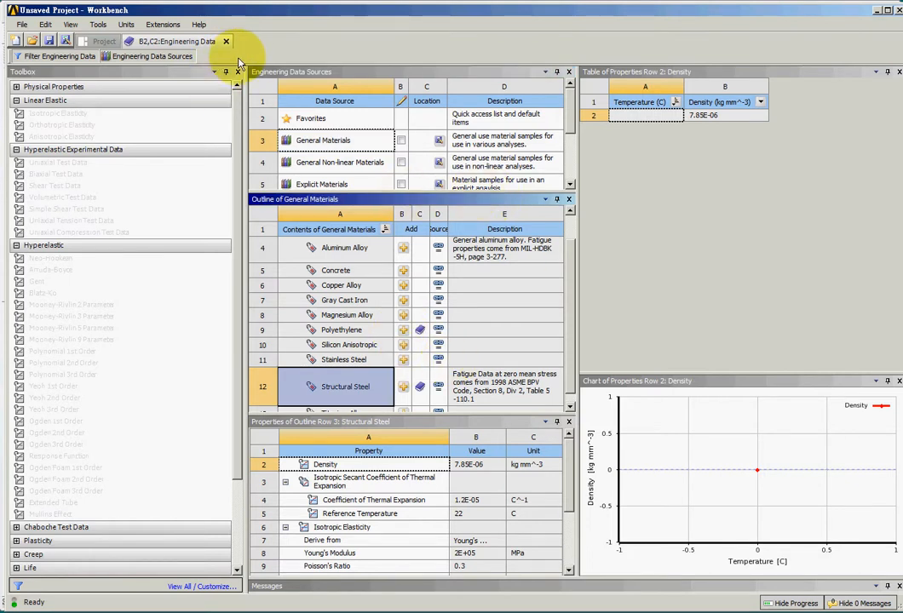
{"action": "left_click", "coordinate": [357, 51]}
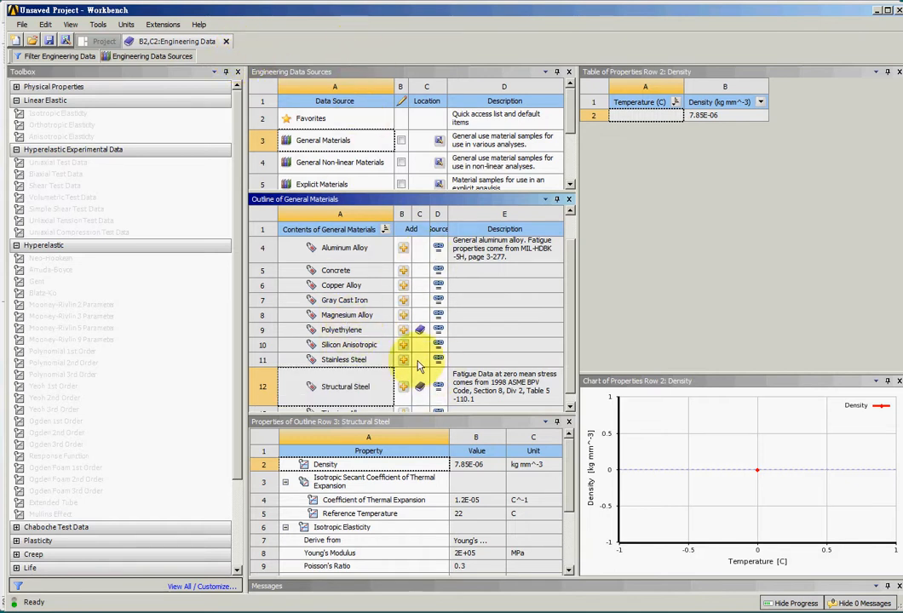
Step: Return to the project schematic and open the Static Structural system's Model in Mechanical
{"action": "left_click", "coordinate": [102, 41]}
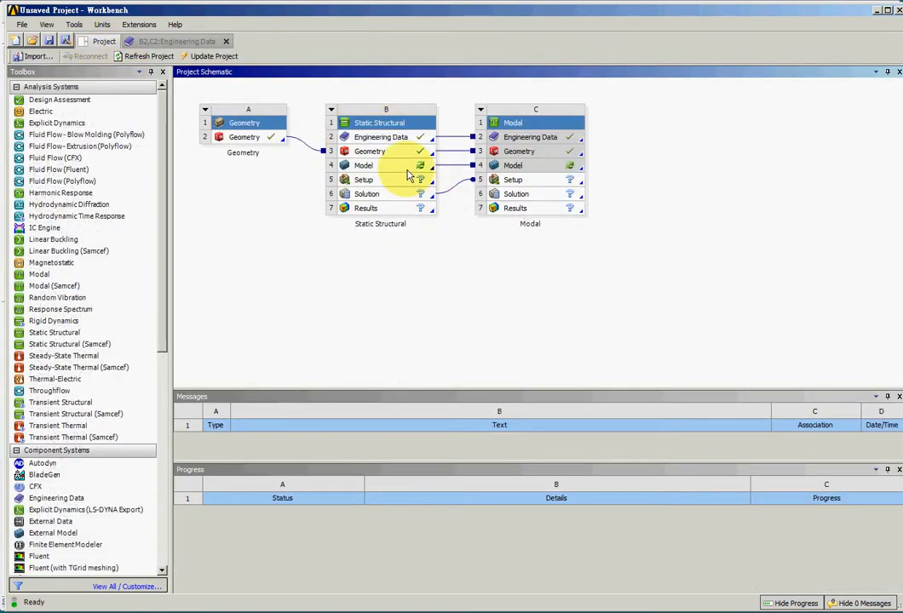
{"action": "right_click", "coordinate": [407, 167]}
{"action": "left_click", "coordinate": [438, 180]}
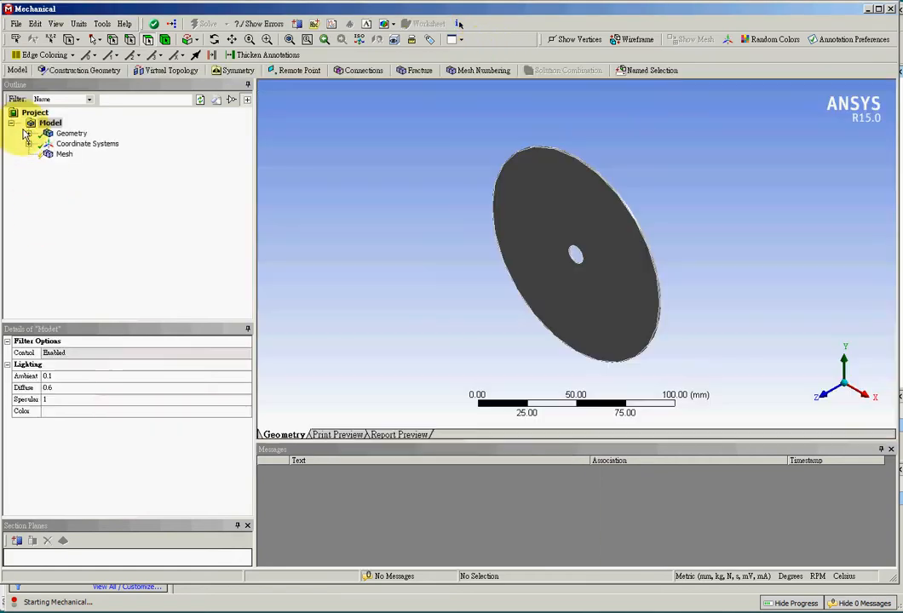
Step: Assign Polyethylene as the material of the disc body Part1
{"action": "left_click", "coordinate": [28, 134]}
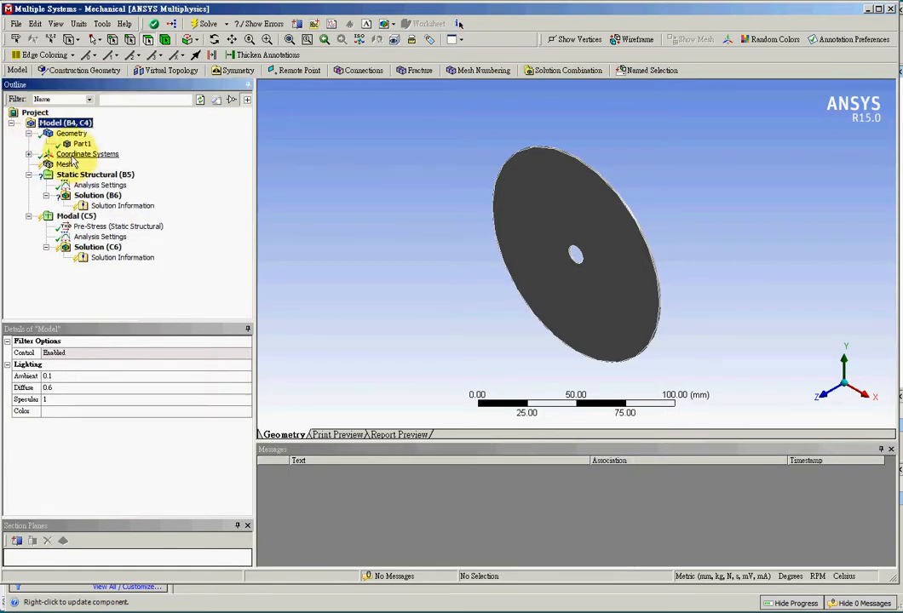
{"action": "left_click", "coordinate": [82, 143]}
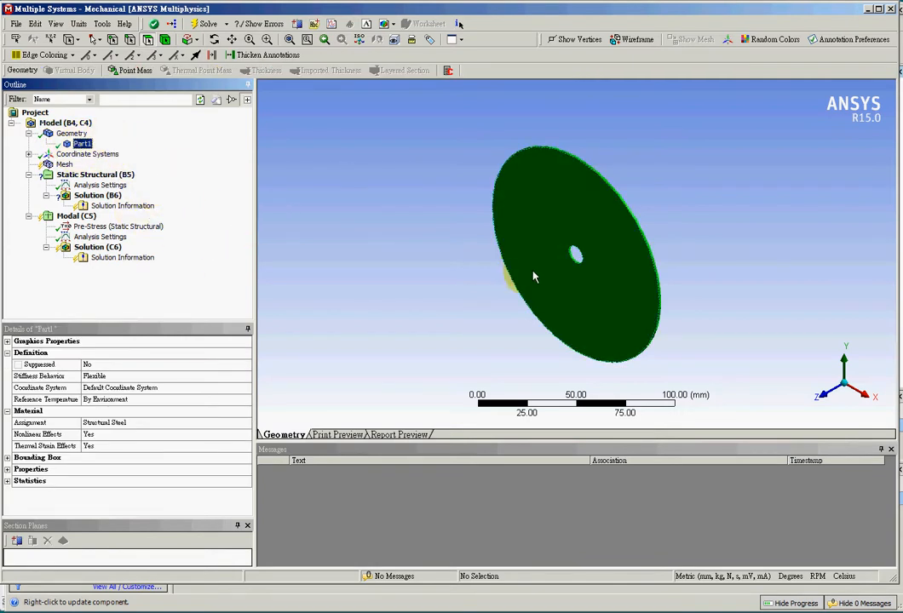
{"action": "middle_click_drag", "start_coordinate": [395, 365], "coordinate": [528, 266]}
{"action": "left_click", "coordinate": [127, 425]}
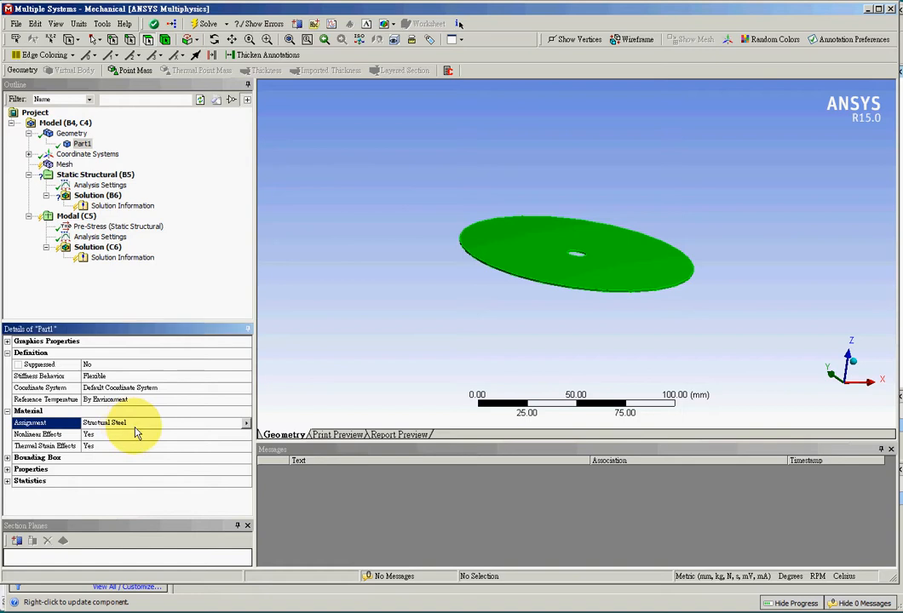
{"action": "left_click", "coordinate": [246, 424]}
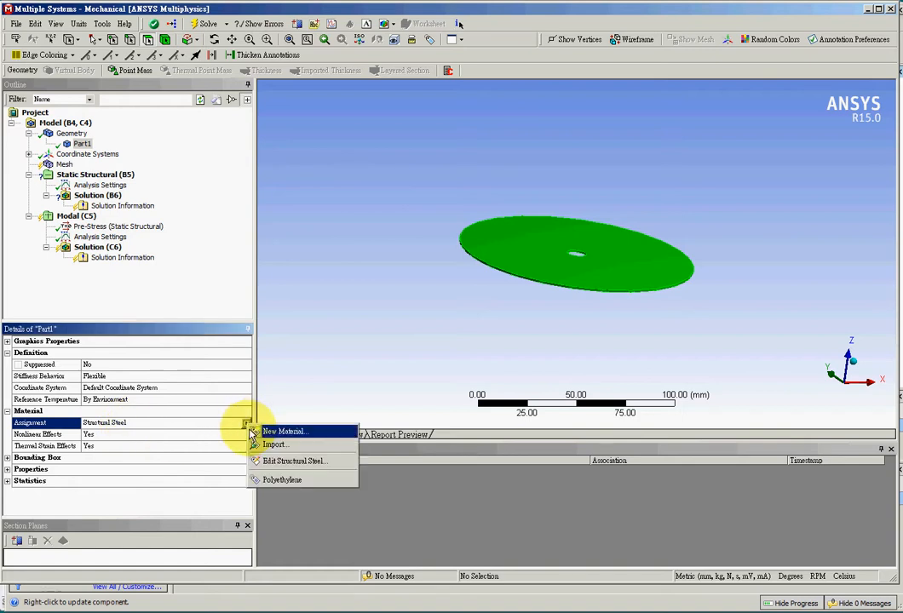
{"action": "left_click", "coordinate": [276, 480]}
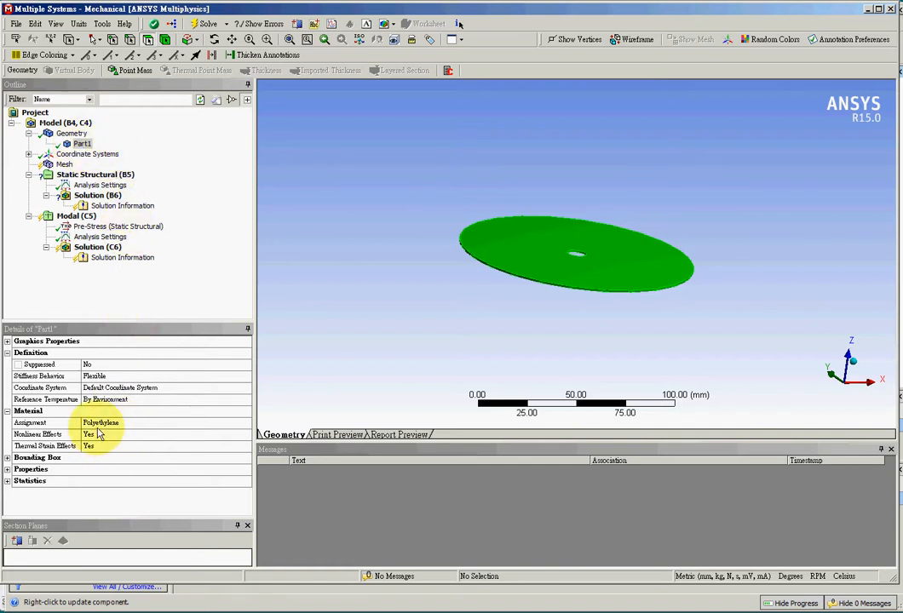
Step: Generate the mesh of the disc with the default mesh settings
{"action": "left_click", "coordinate": [65, 165]}
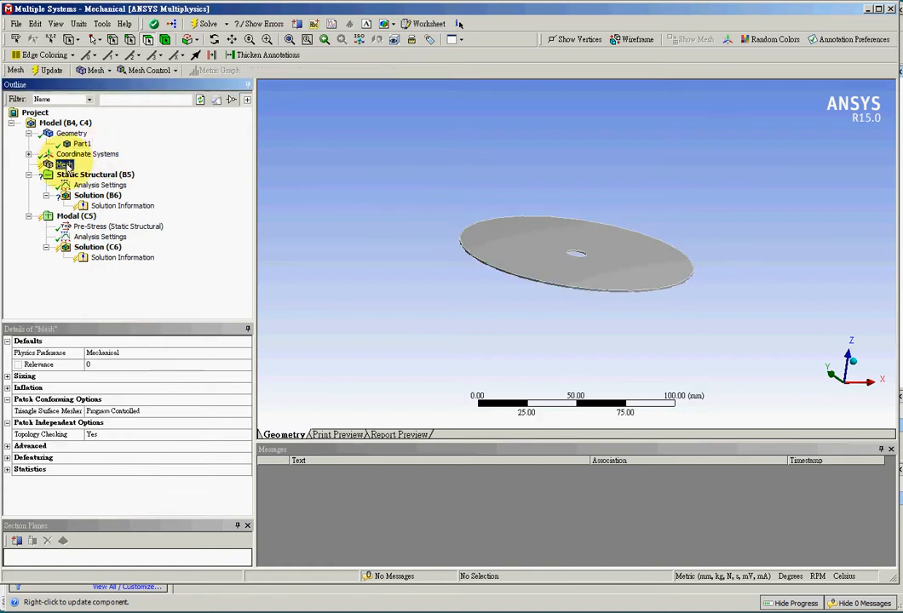
{"action": "right_click", "coordinate": [68, 166]}
{"action": "left_click", "coordinate": [92, 190]}
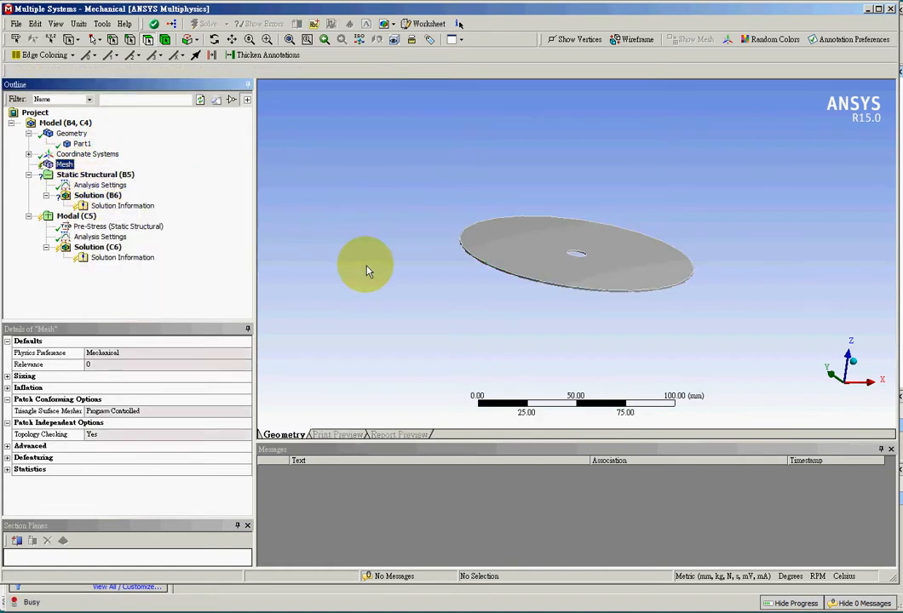
{"action": "middle_click_drag", "start_coordinate": [391, 287], "coordinate": [369, 309]}
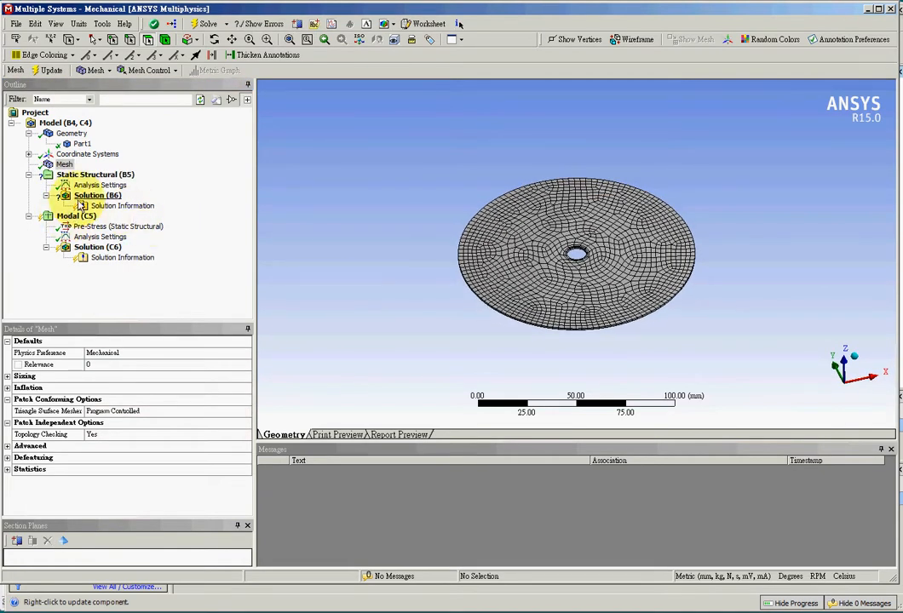
Step: Add a fixed support to the static structural analysis on the cylindrical face of the disc's central hole
{"action": "left_click", "coordinate": [106, 176]}
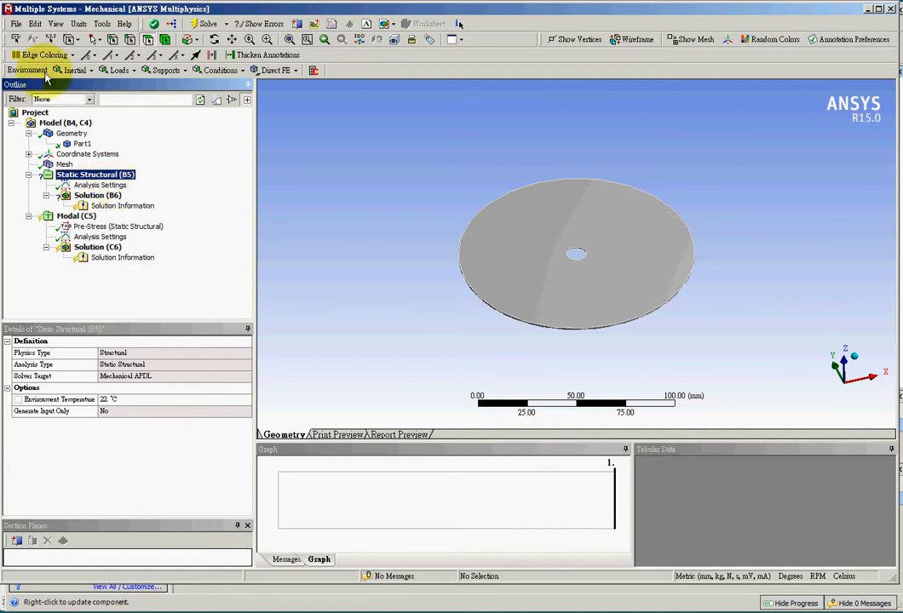
{"action": "left_click", "coordinate": [166, 70]}
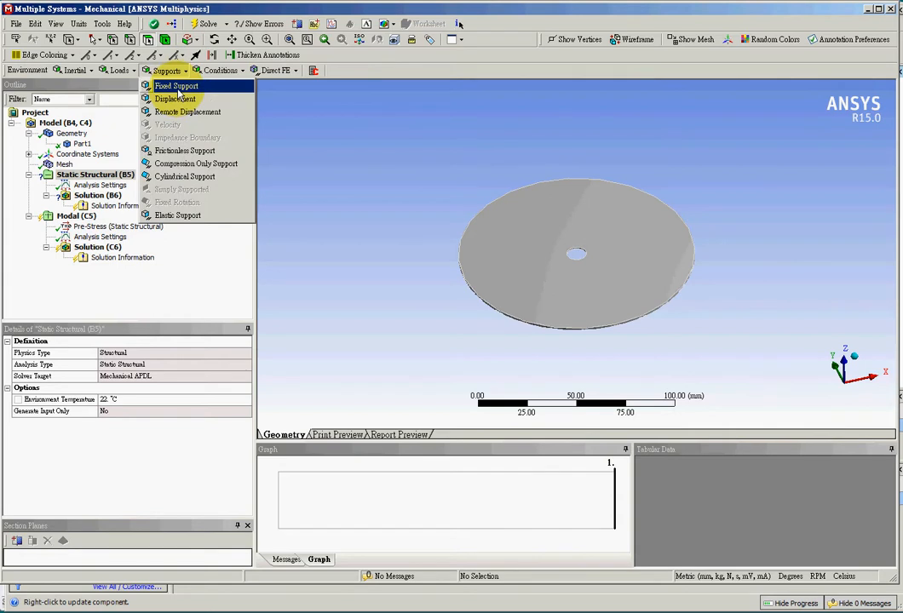
{"action": "left_click", "coordinate": [178, 88]}
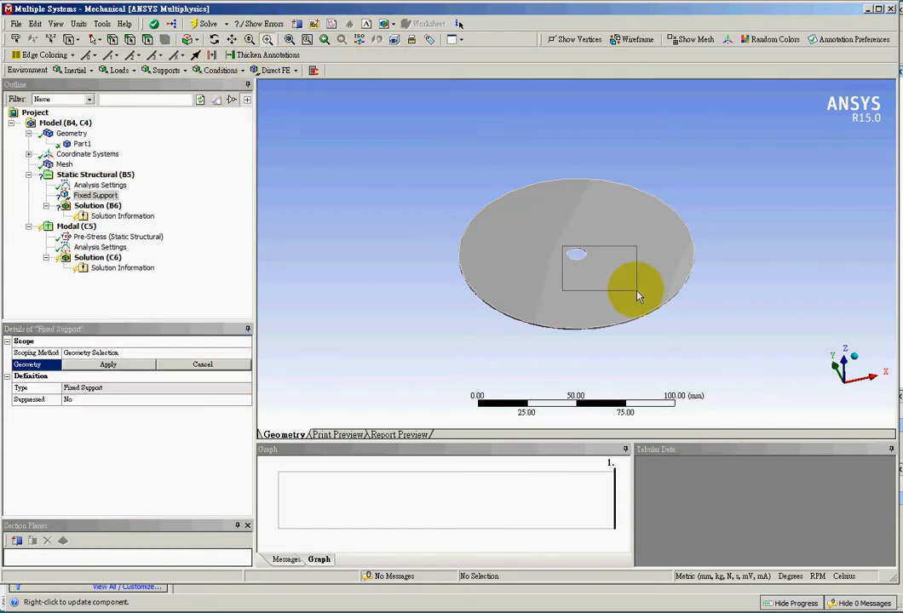
{"action": "left_click_drag", "start_coordinate": [562, 247], "coordinate": [637, 294]}
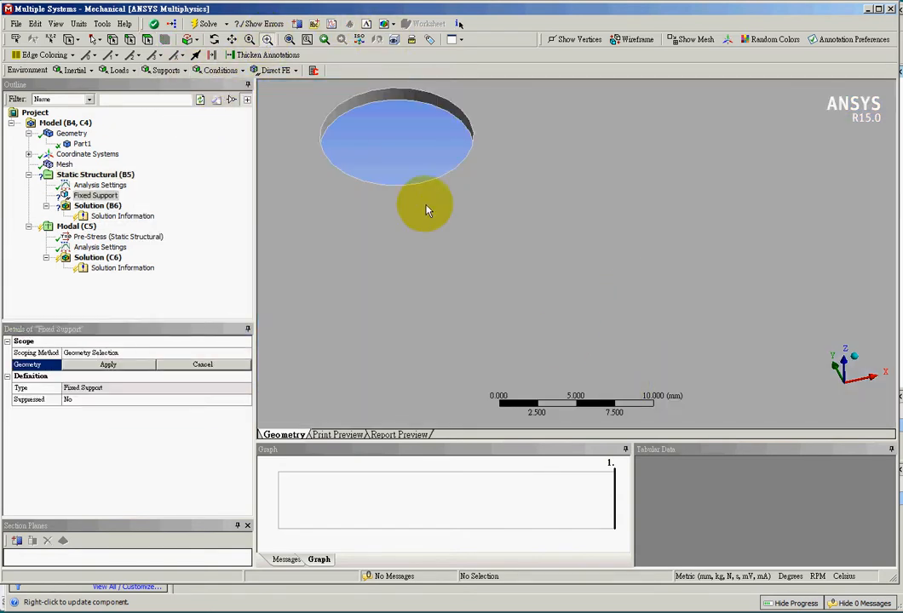
{"action": "left_click", "coordinate": [94, 40]}
{"action": "left_click", "coordinate": [106, 54]}
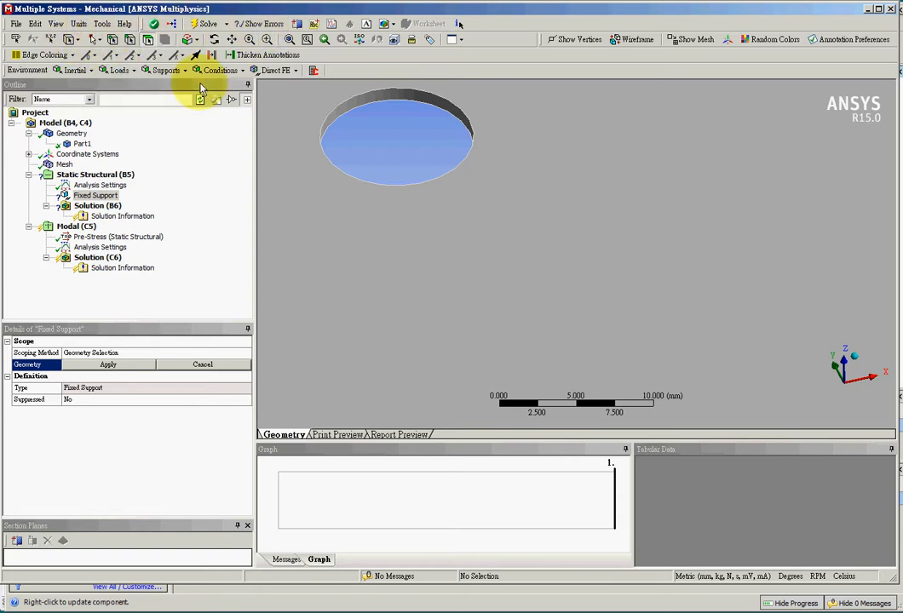
{"action": "left_click", "coordinate": [361, 96]}
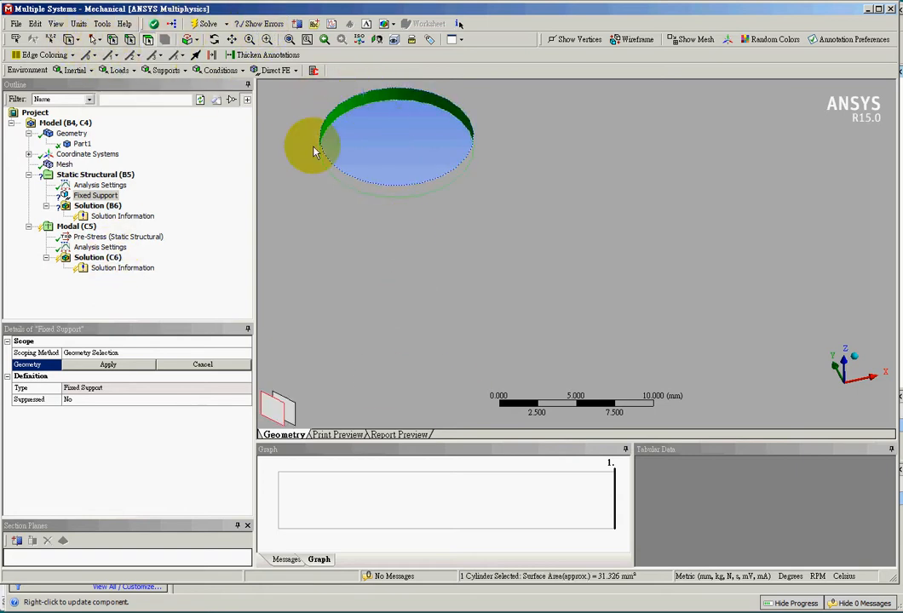
{"action": "left_click", "coordinate": [106, 365]}
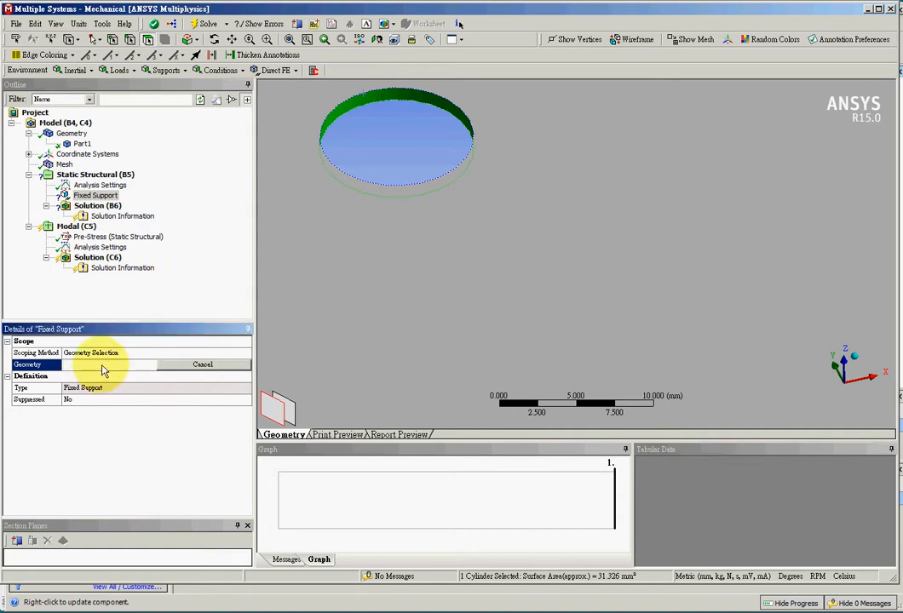
{"action": "left_click", "coordinate": [290, 39]}
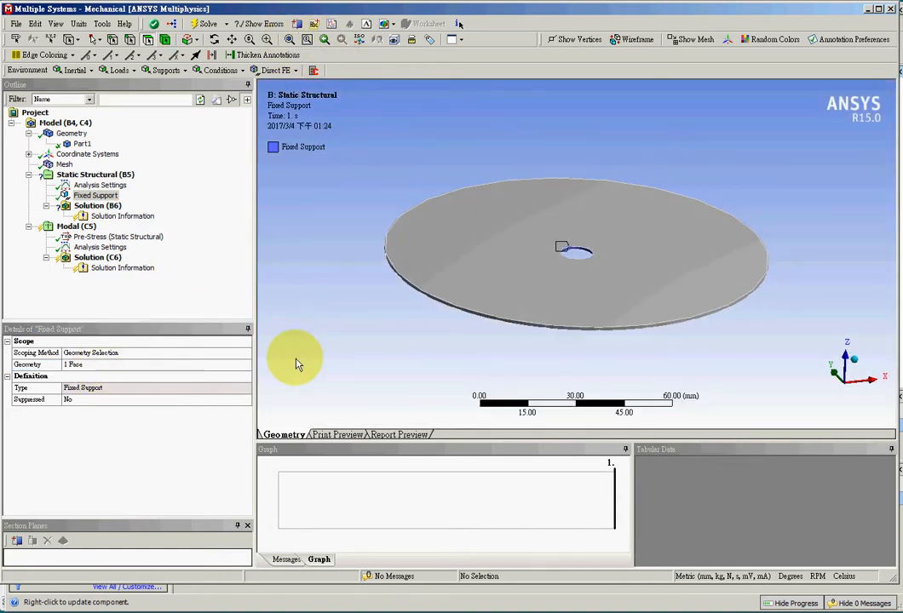
Step: Add a rotational velocity load to the static structural analysis, scoped to the disc body
{"action": "left_click", "coordinate": [70, 70]}
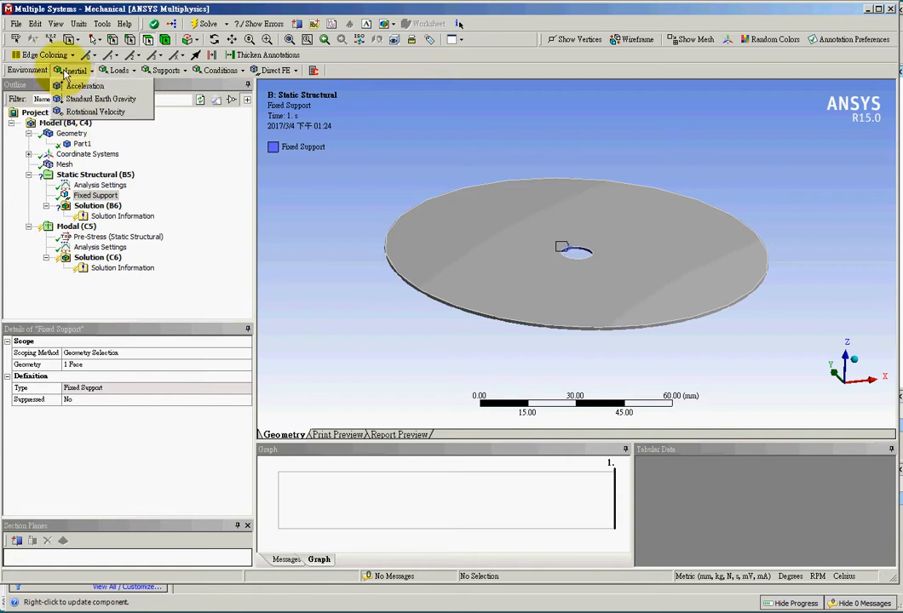
{"action": "left_click", "coordinate": [111, 118]}
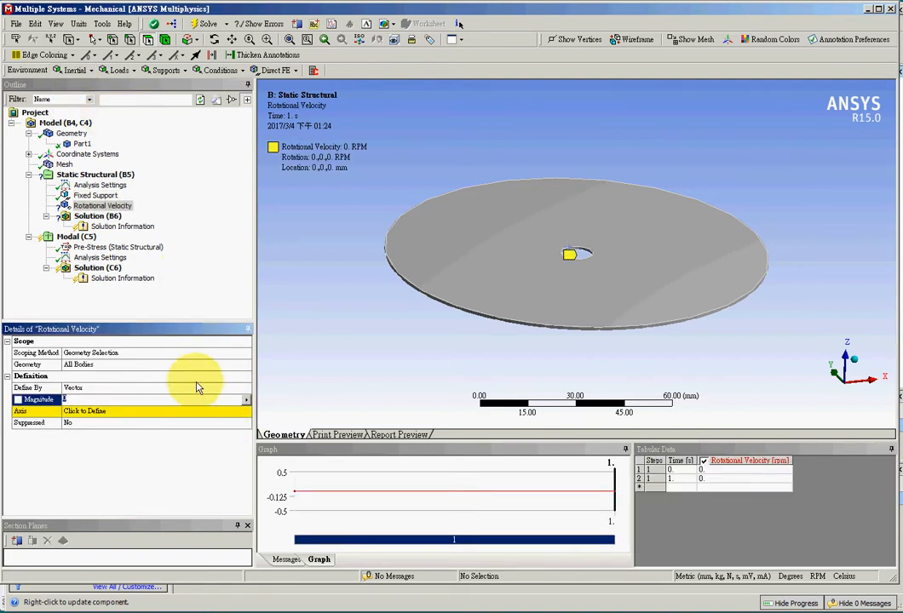
{"action": "left_click", "coordinate": [163, 364]}
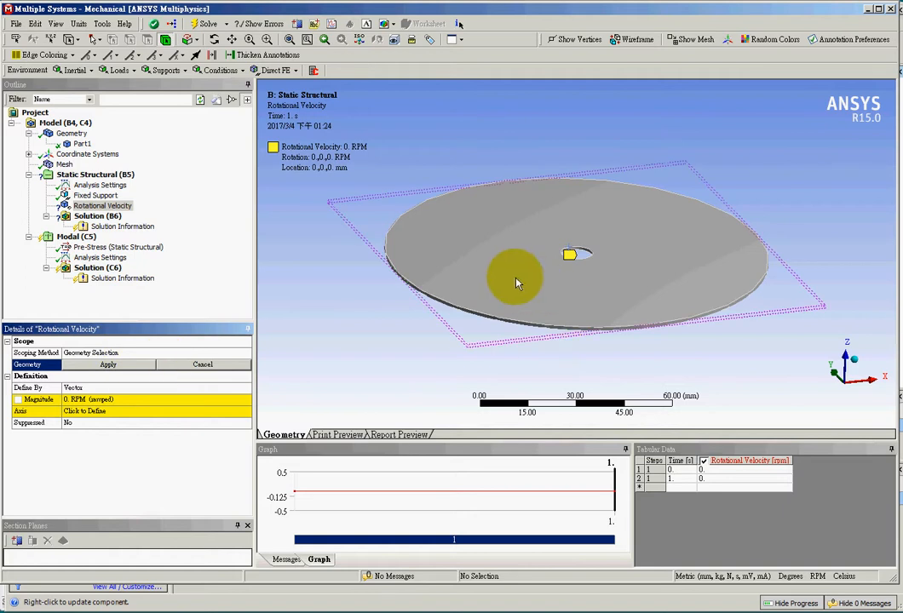
{"action": "left_click", "coordinate": [436, 270]}
{"action": "left_click", "coordinate": [108, 365]}
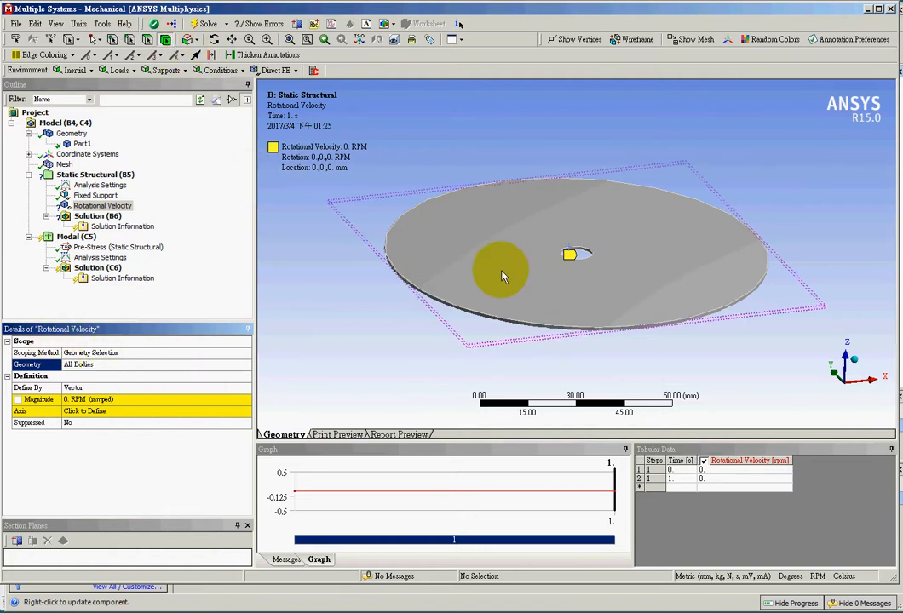
Step: Define the rotational velocity axis from the disc's flat upper face, pointing in the +Z direction
{"action": "left_click", "coordinate": [138, 415]}
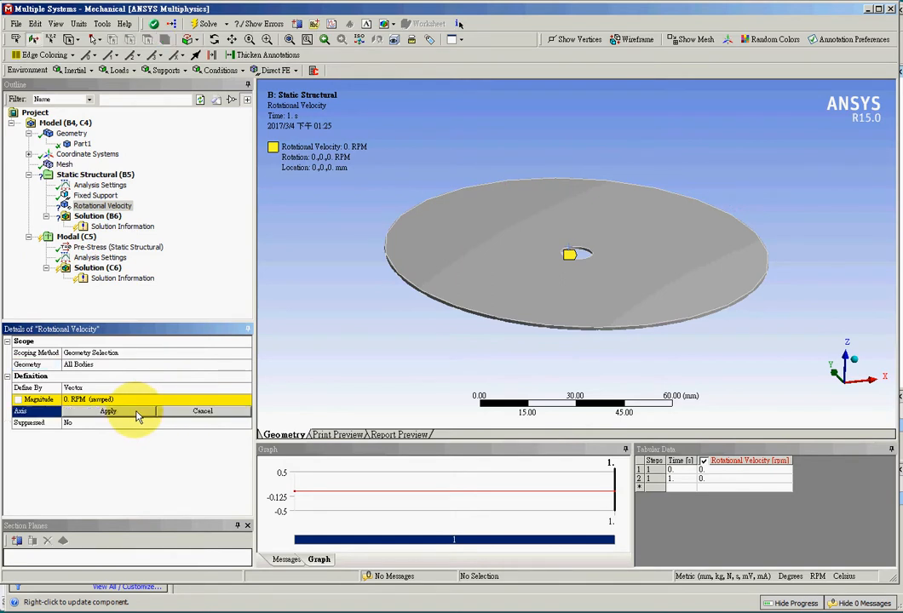
{"action": "left_click", "coordinate": [392, 246]}
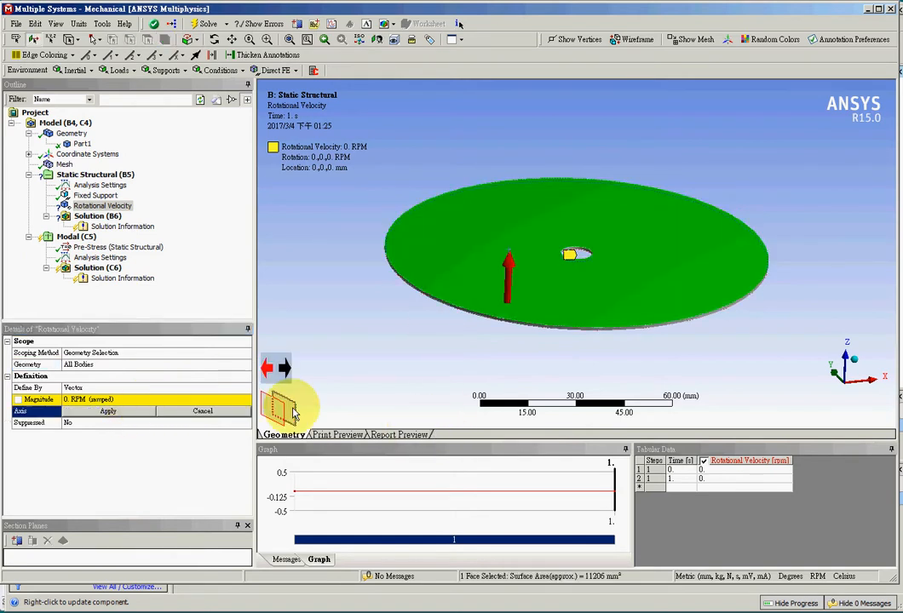
{"action": "left_click", "coordinate": [285, 368]}
{"action": "left_click", "coordinate": [284, 369]}
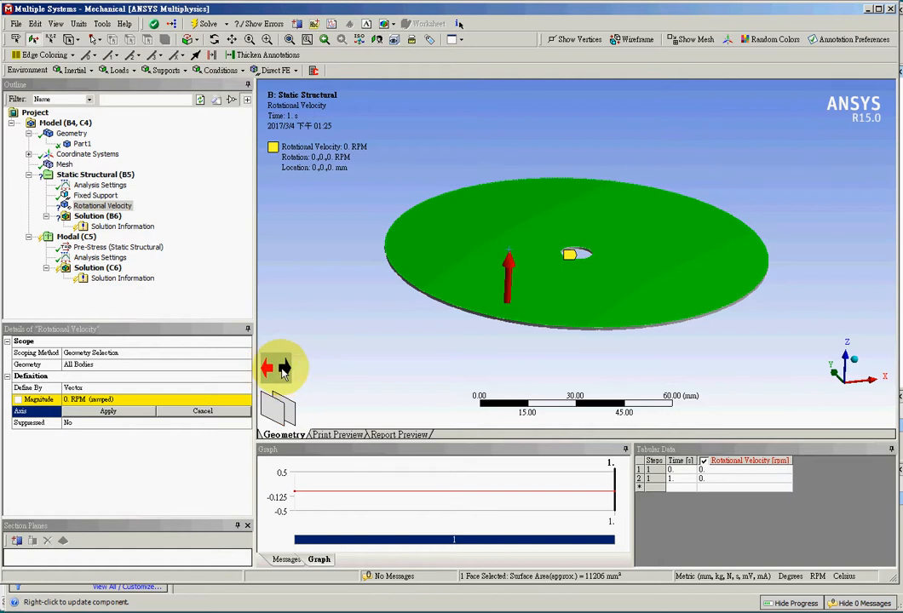
{"action": "left_click", "coordinate": [285, 369]}
{"action": "left_click", "coordinate": [269, 368]}
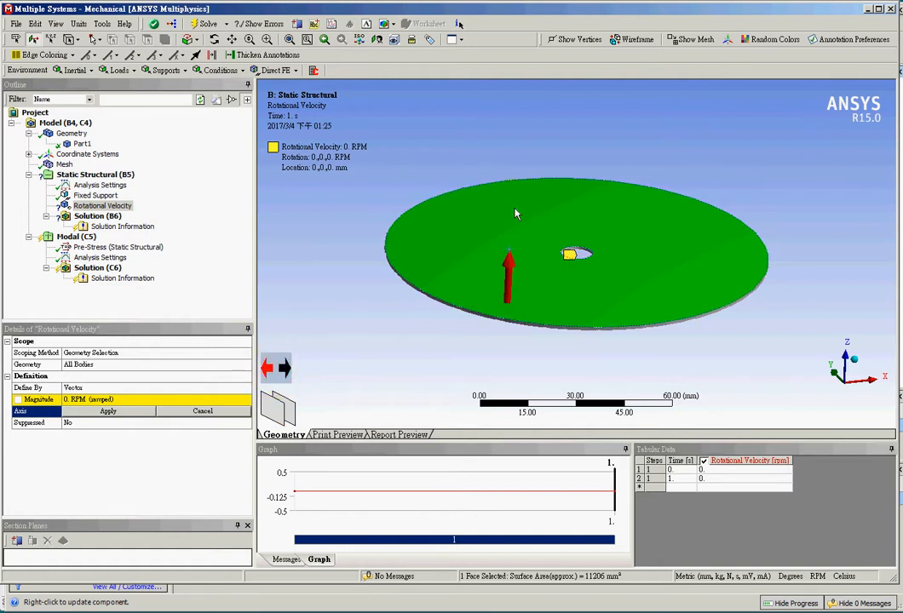
{"action": "left_click", "coordinate": [108, 411]}
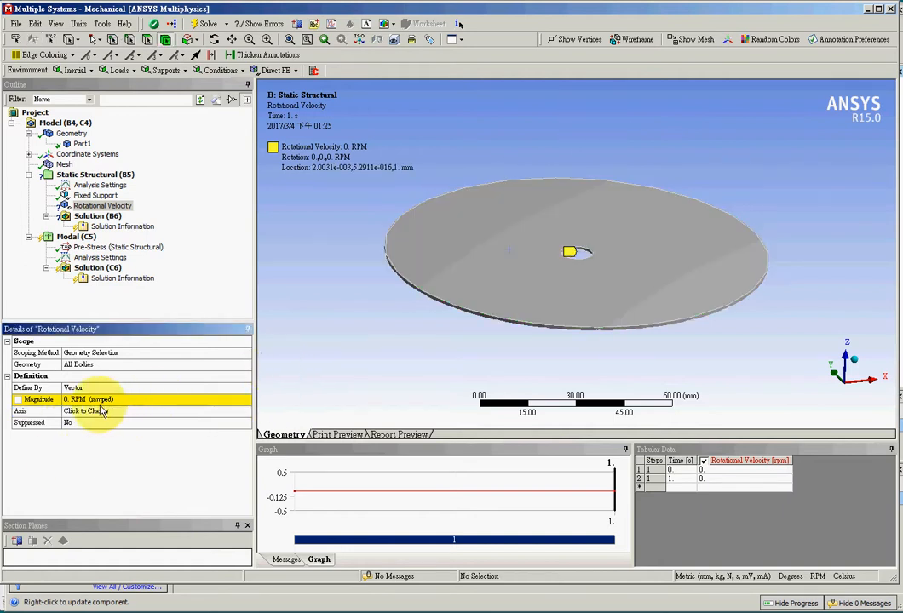
Step: Switch the rotational velocity unit to rad/s and back to RPM
{"action": "left_click", "coordinate": [70, 401]}
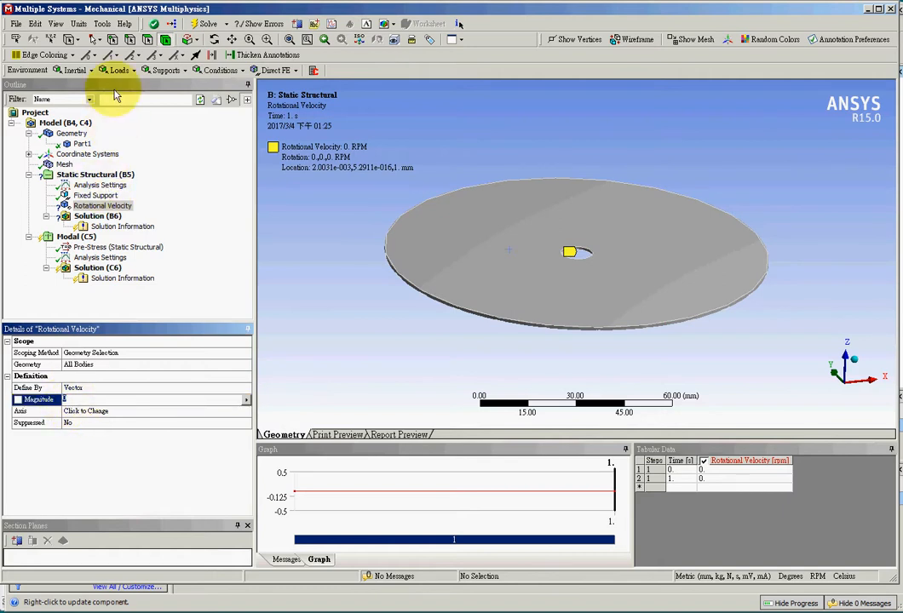
{"action": "left_click", "coordinate": [78, 24]}
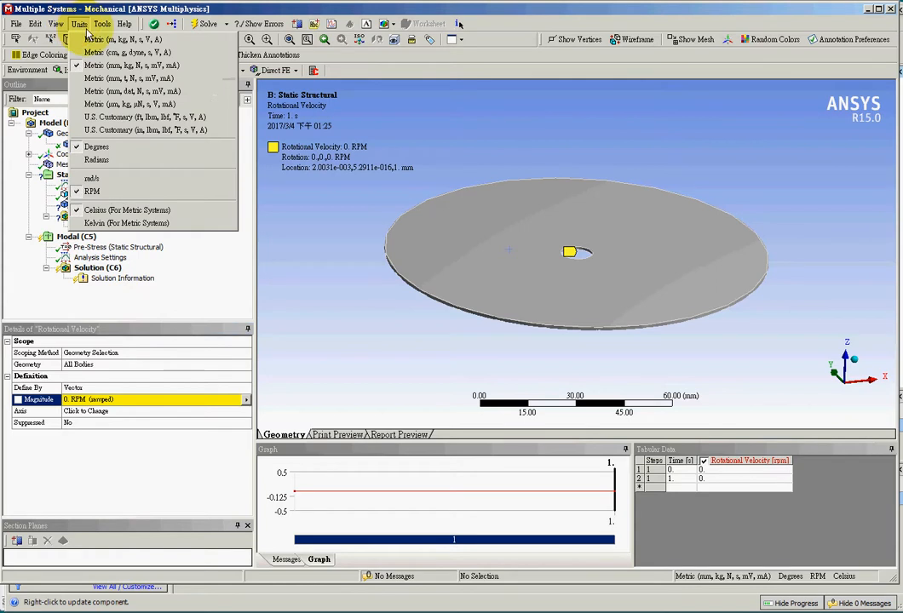
{"action": "left_click", "coordinate": [108, 179]}
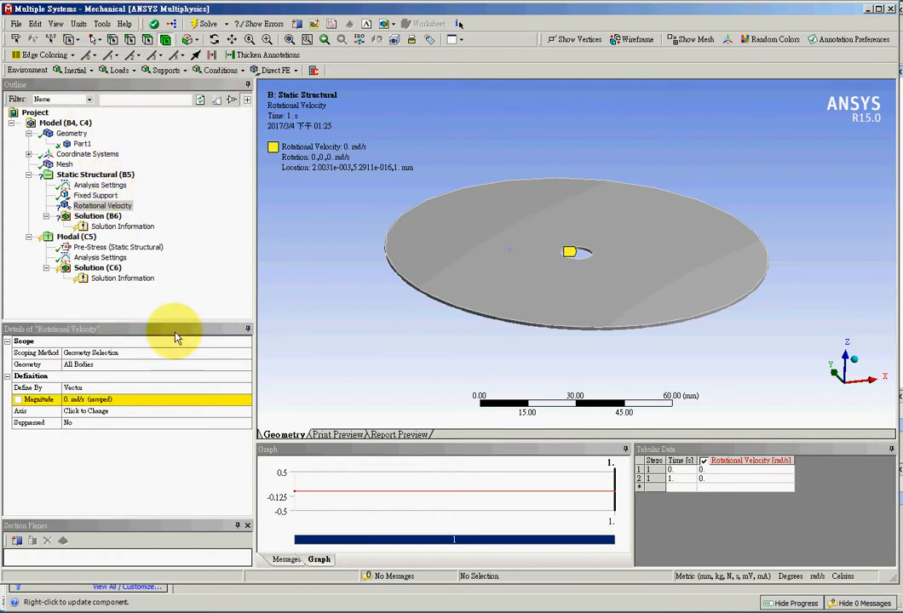
{"action": "left_click", "coordinate": [150, 400]}
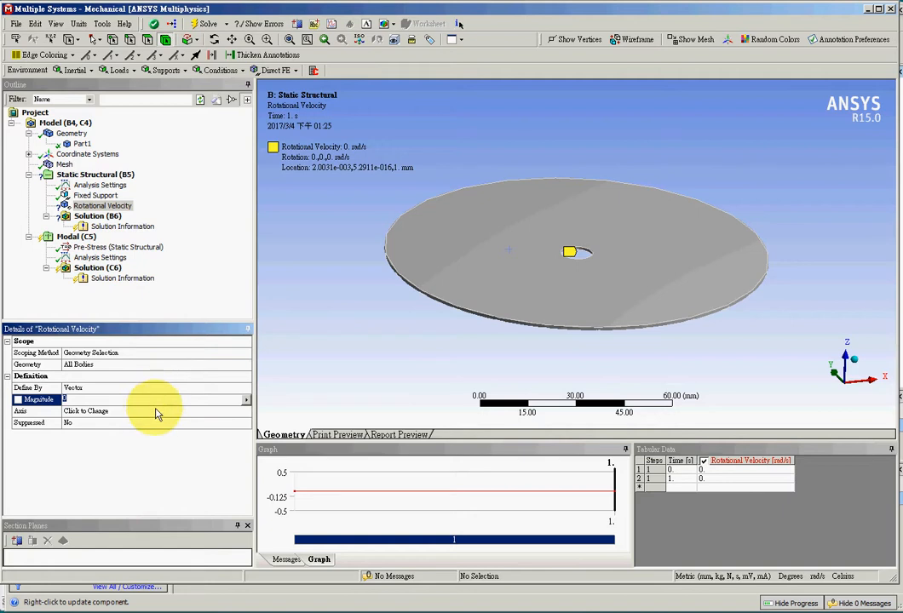
{"action": "left_click", "coordinate": [207, 492]}
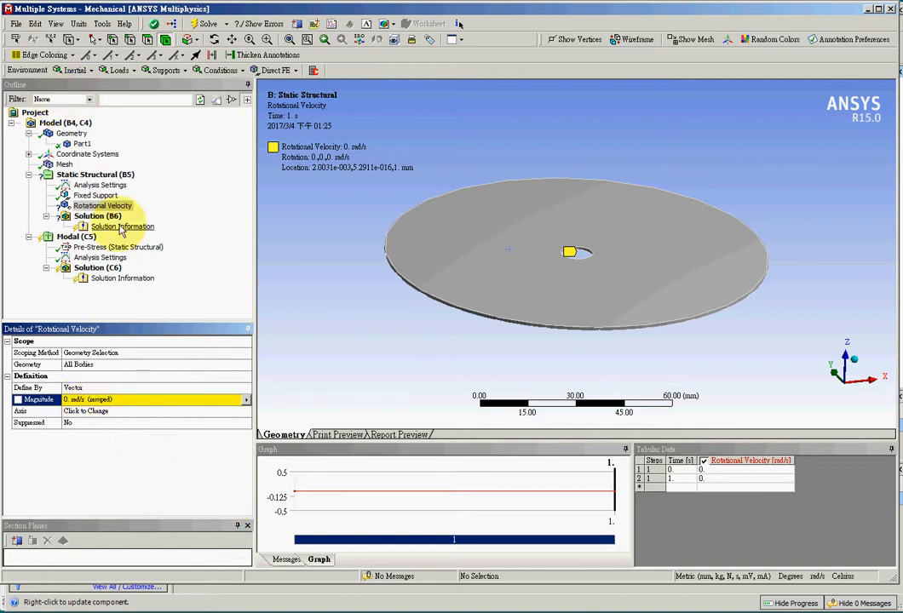
{"action": "left_click", "coordinate": [79, 24]}
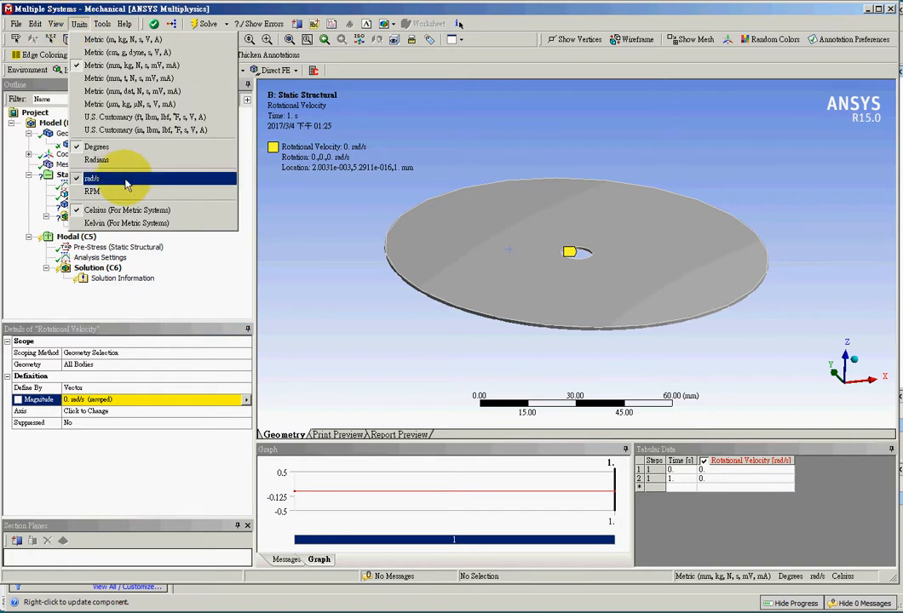
{"action": "left_click", "coordinate": [124, 193]}
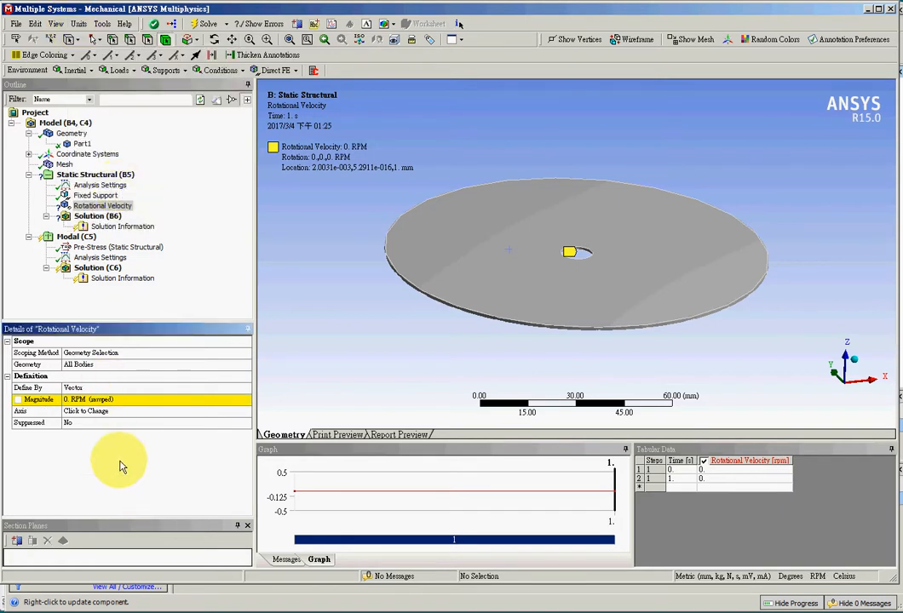
Step: Set the rotational velocity magnitude to 60 RPM
{"action": "left_click", "coordinate": [89, 400]}
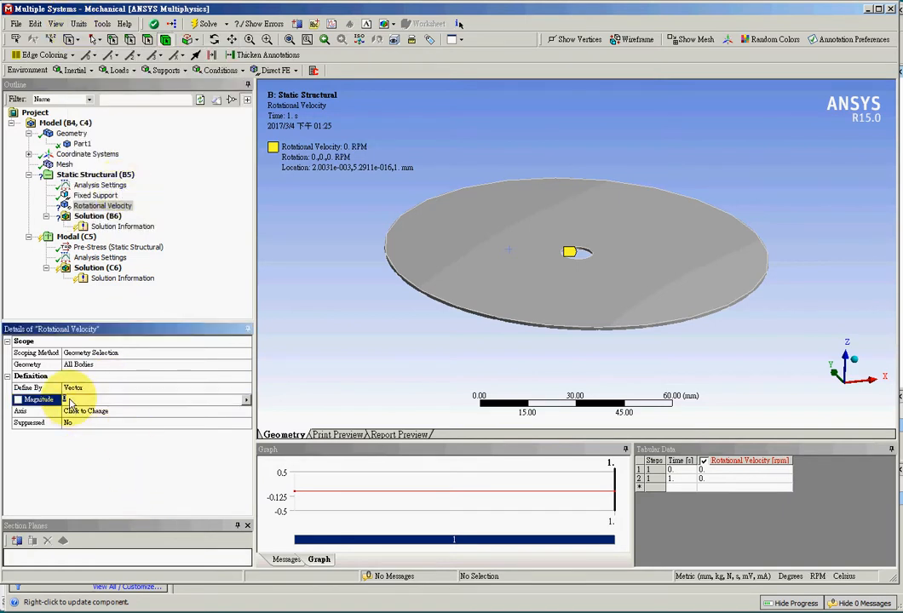
{"action": "type", "text": "60"}
{"action": "key", "text": "Return"}
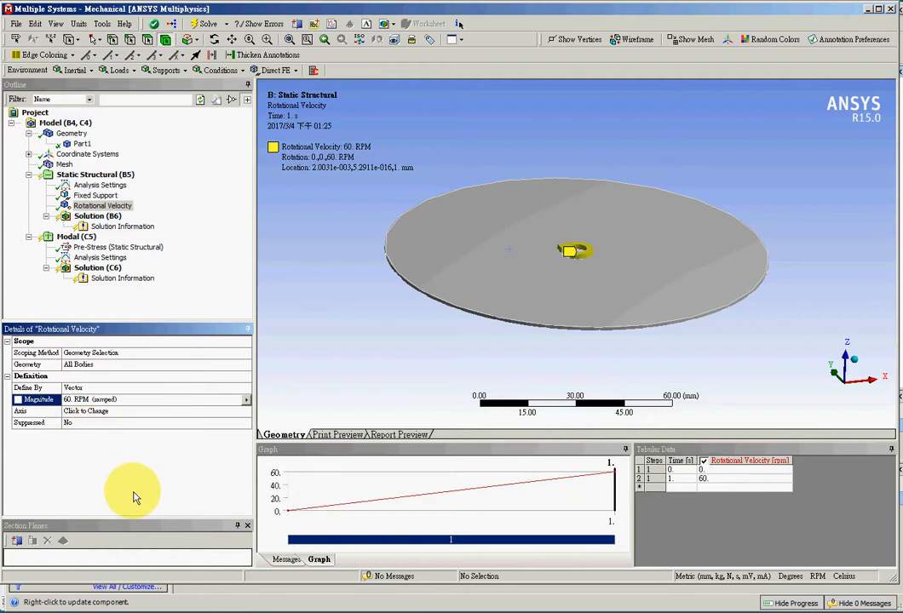
Step: Add Total Deformation and Equivalent (von-Mises) Stress results to the static structural solution
{"action": "left_click", "coordinate": [98, 217]}
{"action": "left_click", "coordinate": [72, 70]}
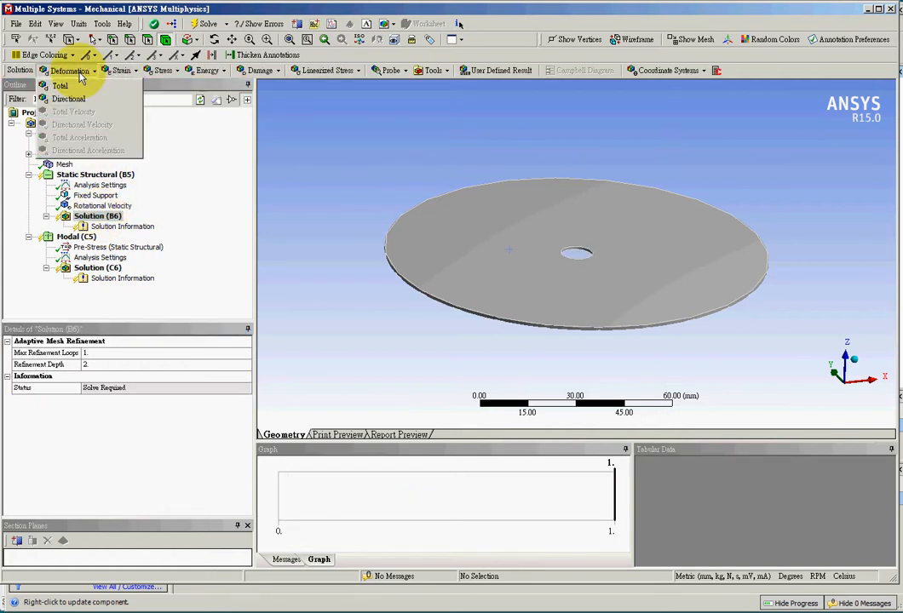
{"action": "left_click", "coordinate": [62, 86]}
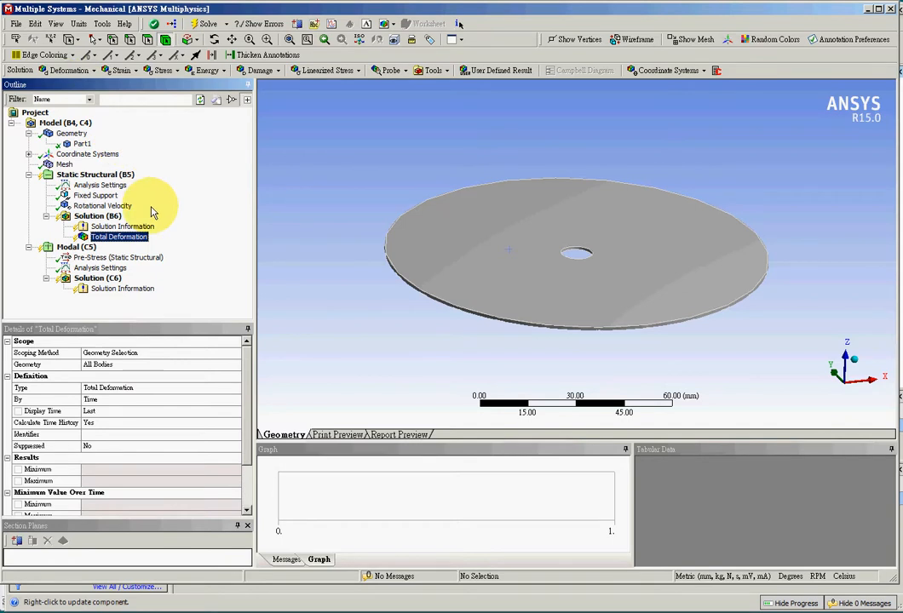
{"action": "left_click", "coordinate": [164, 70]}
{"action": "left_click", "coordinate": [192, 86]}
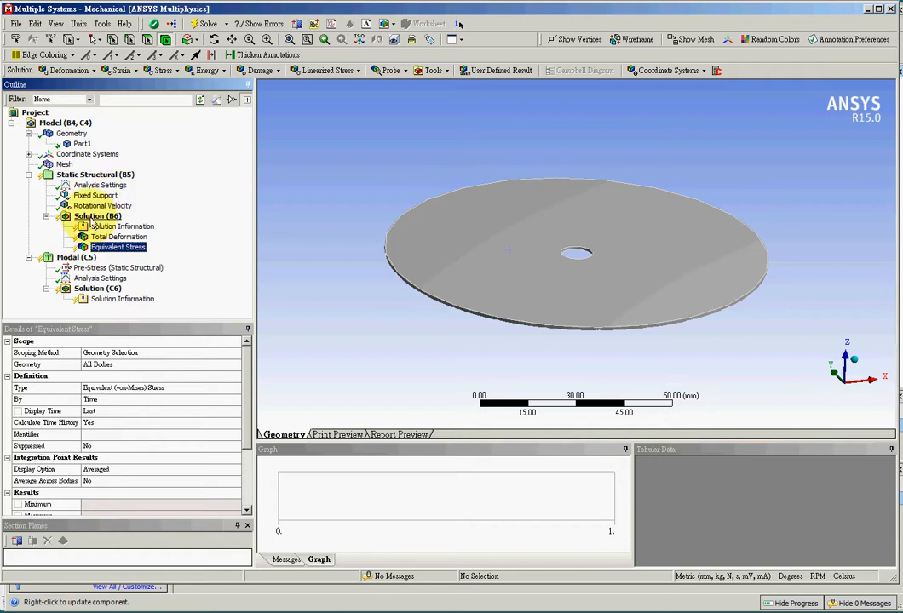
Step: Solve the static structural analysis and display the Total Deformation result
{"action": "left_click", "coordinate": [94, 217]}
{"action": "right_click", "coordinate": [93, 218]}
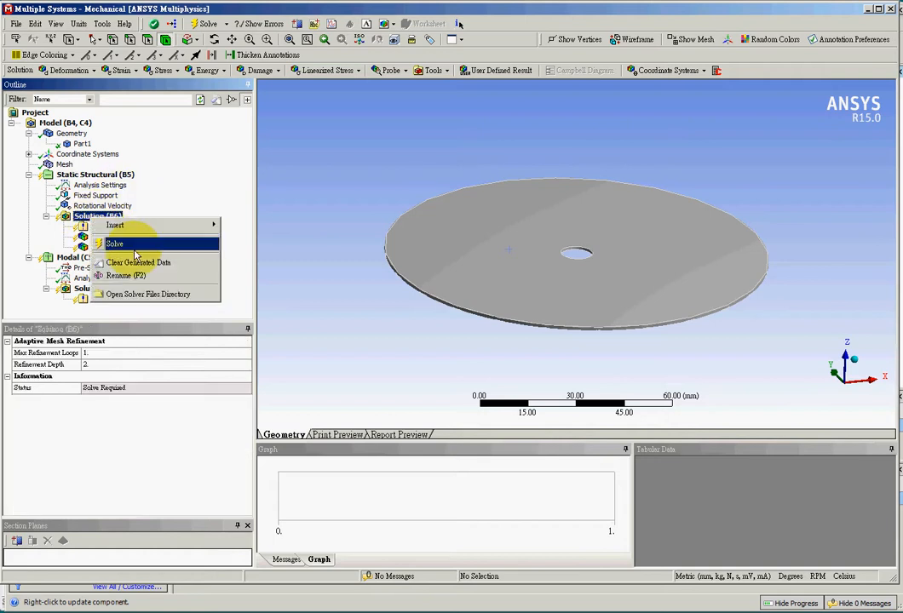
{"action": "left_click", "coordinate": [134, 247]}
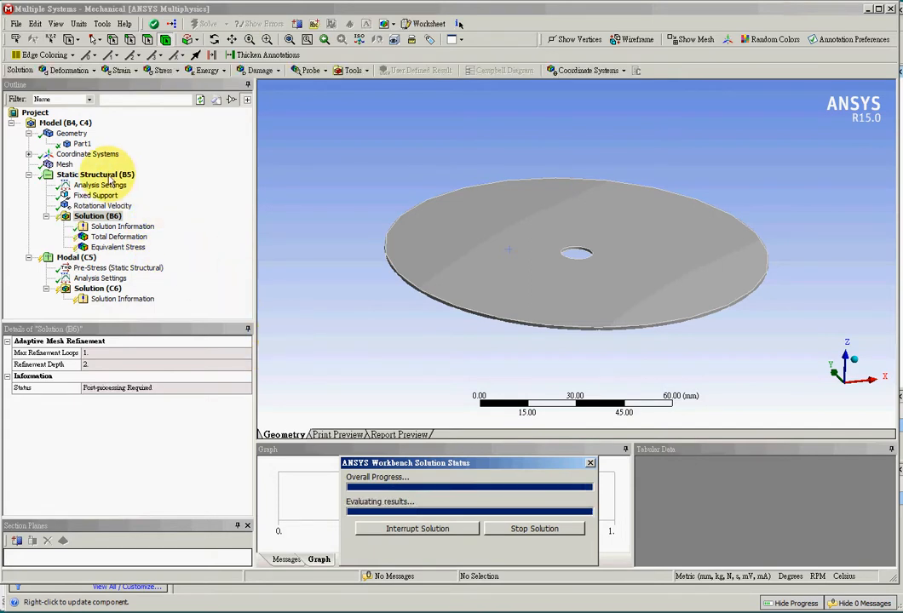
{"action": "left_click", "coordinate": [124, 237]}
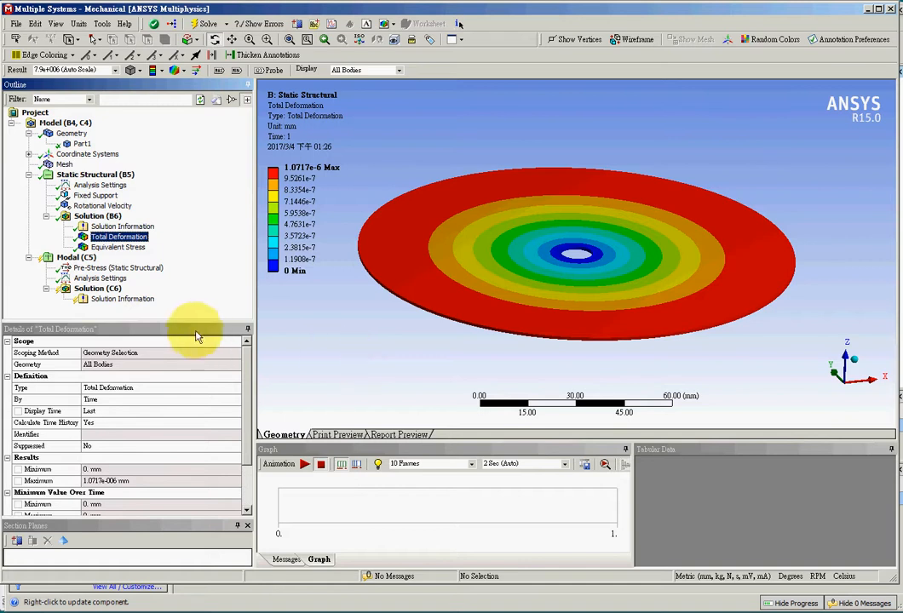
Step: Review the modal analysis's Pre-Stress settings and its link to the static solution in the Workbench project schematic, returning to Mechanical
{"action": "left_click", "coordinate": [80, 257]}
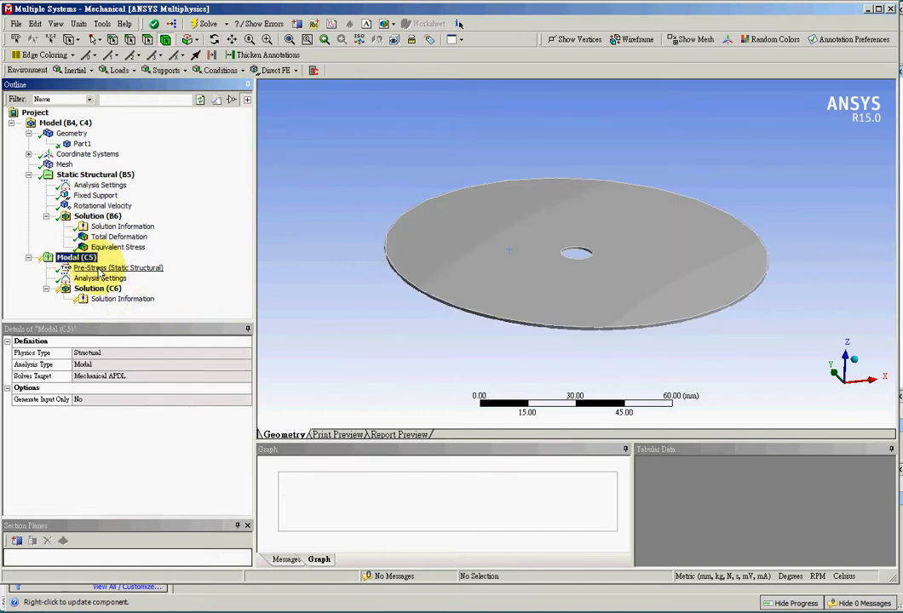
{"action": "left_click", "coordinate": [100, 269]}
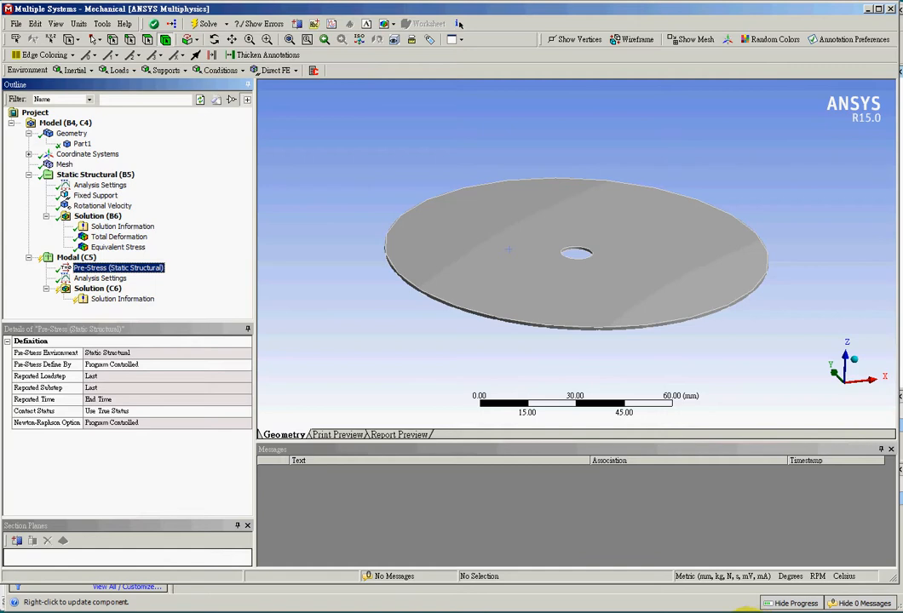
{"action": "key", "text": "alt+Tab"}
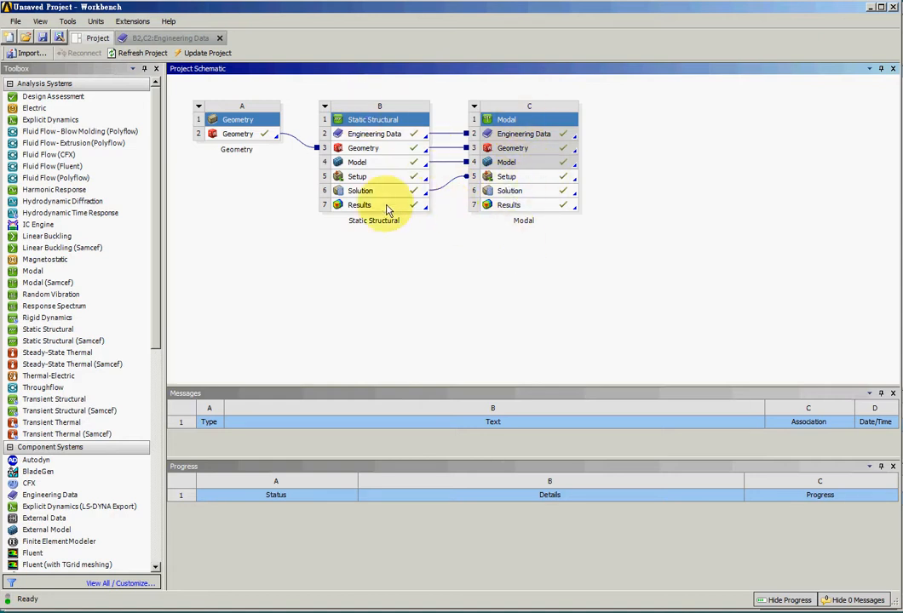
{"action": "left_click", "coordinate": [870, 7]}
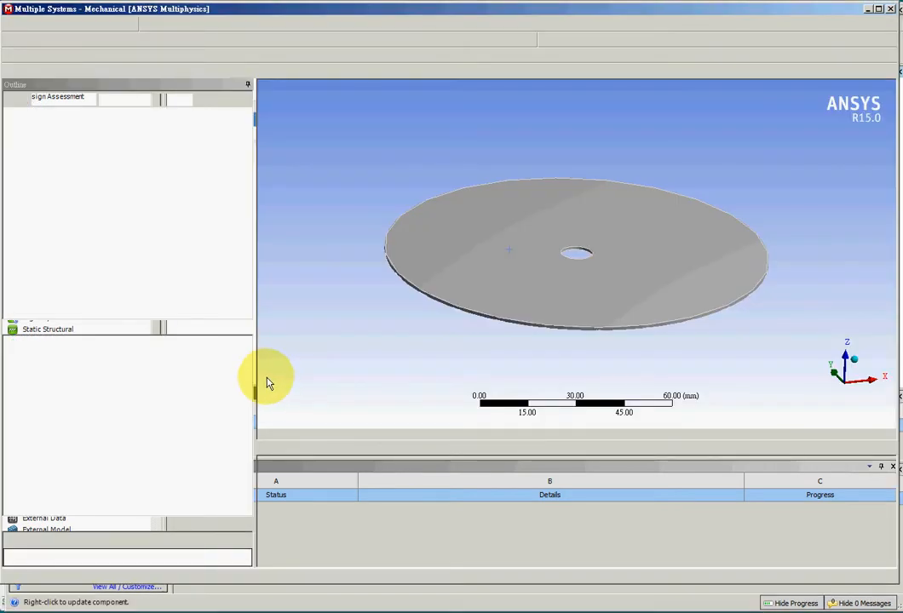
Step: Set the maximum number of modes to find in the modal analysis to 11
{"action": "left_click", "coordinate": [116, 281]}
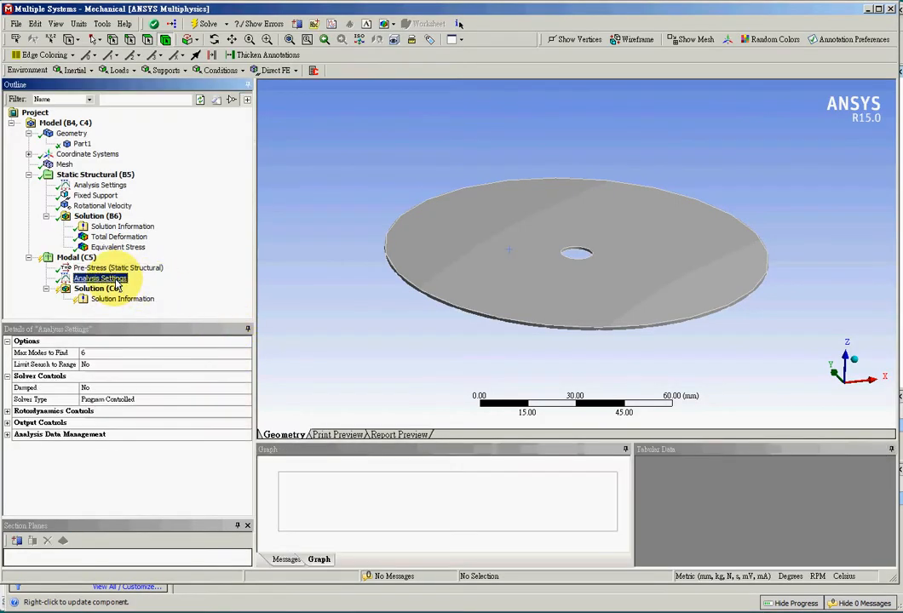
{"action": "left_click", "coordinate": [103, 354]}
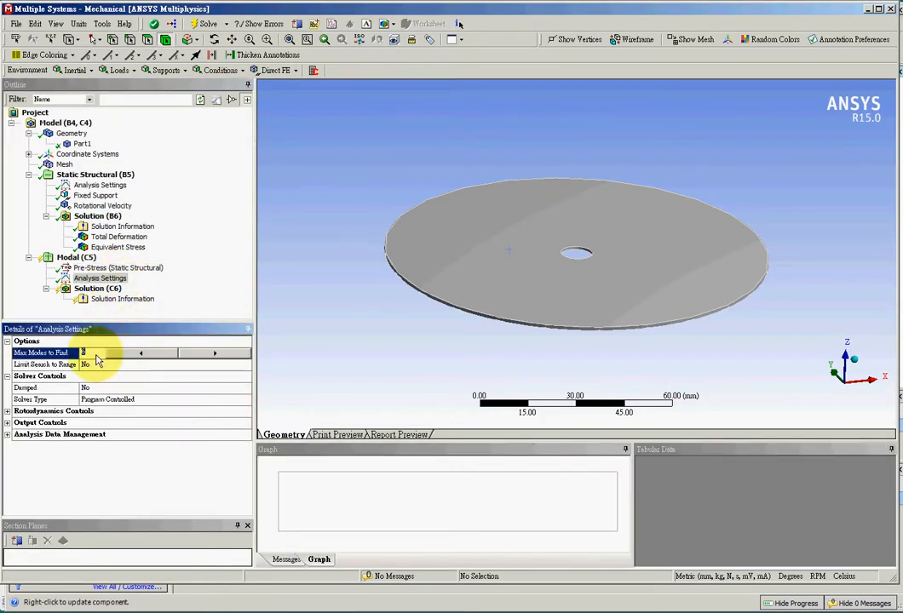
{"action": "type", "text": "11"}
{"action": "left_click", "coordinate": [165, 495]}
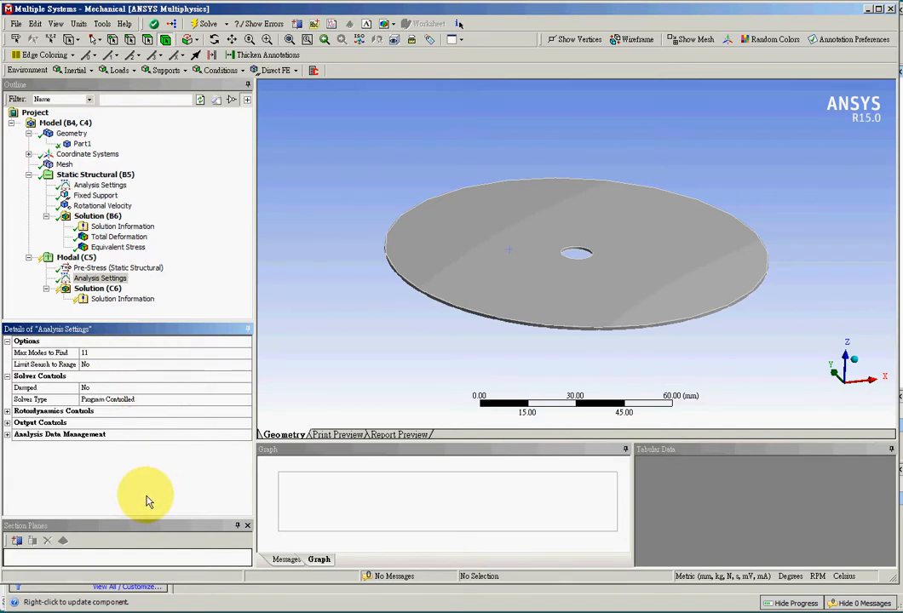
Step: Solve the prestressed modal analysis
{"action": "left_click", "coordinate": [97, 290]}
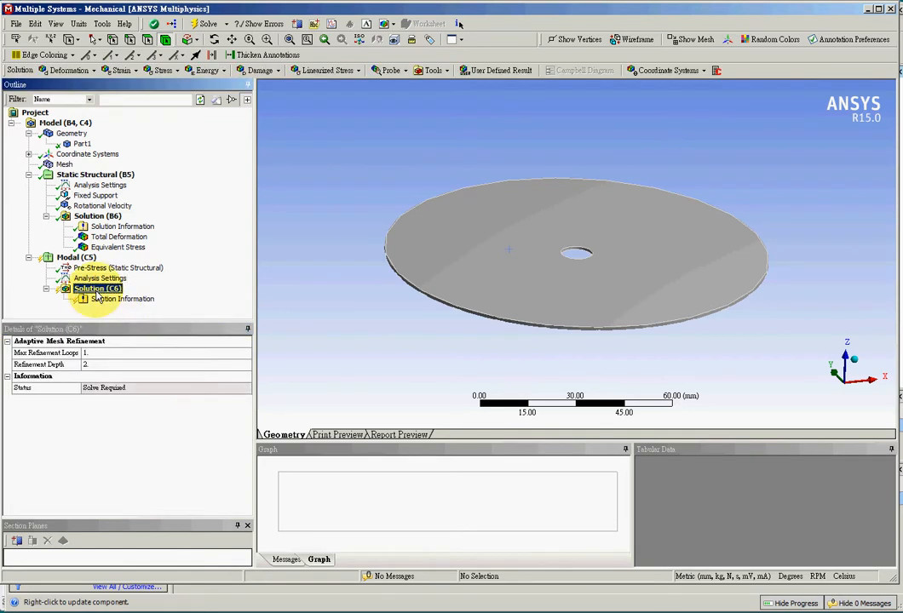
{"action": "right_click", "coordinate": [97, 290]}
{"action": "left_click", "coordinate": [149, 318]}
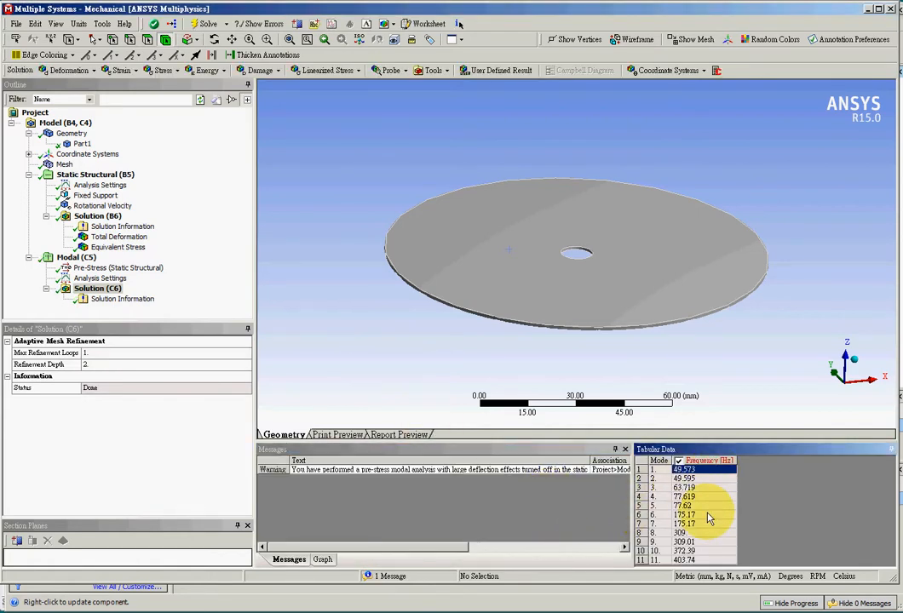
Step: Copy all 11 modal frequencies into the Word document, replacing its existing lists and leaving blank lines below
{"action": "left_click", "coordinate": [692, 559], "text": "shift"}
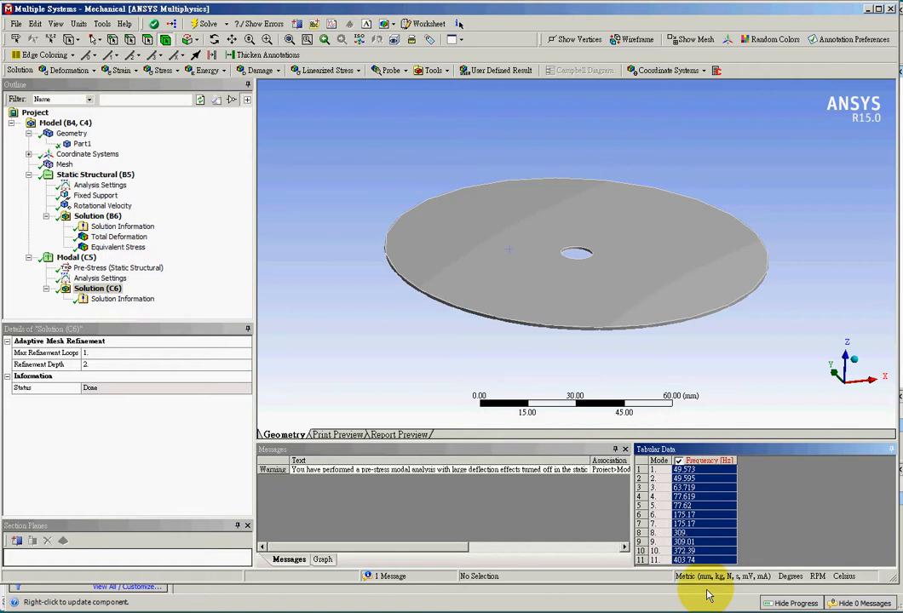
{"action": "key", "text": "alt+Tab"}
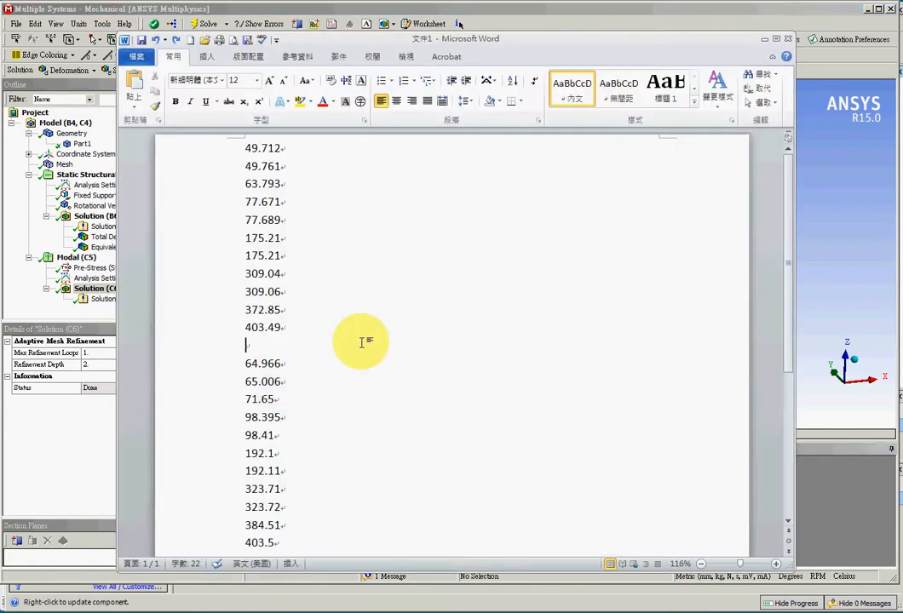
{"action": "left_click_drag", "start_coordinate": [246, 148], "coordinate": [383, 544]}
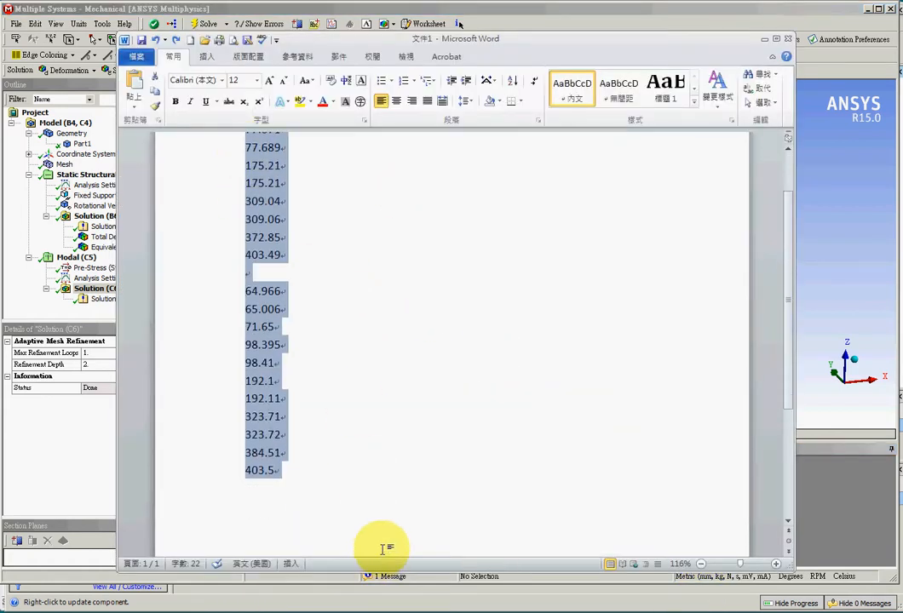
{"action": "key", "text": "ctrl+v"}
{"action": "key", "text": "Return"}
{"action": "key", "text": "Return"}
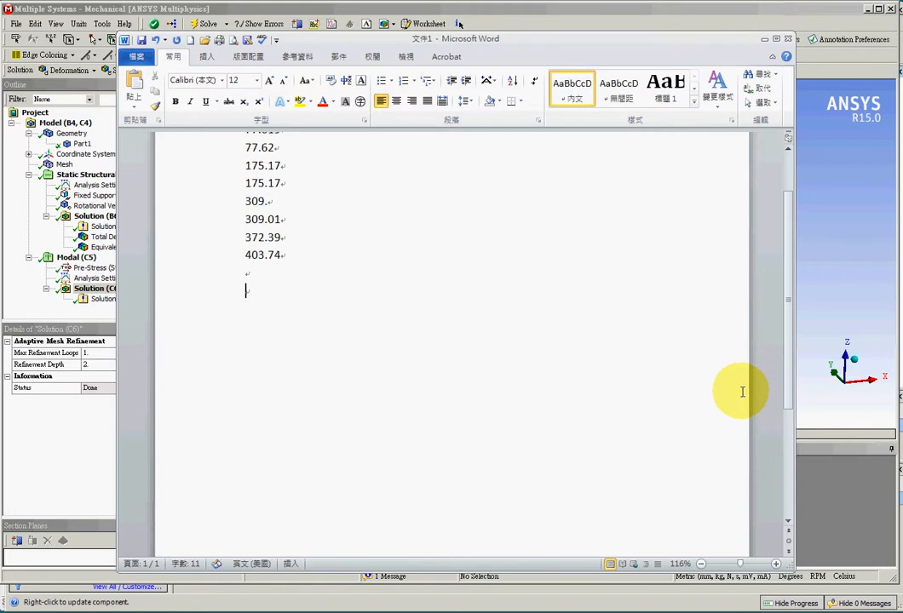
{"action": "left_click_drag", "start_coordinate": [783, 394], "coordinate": [782, 346]}
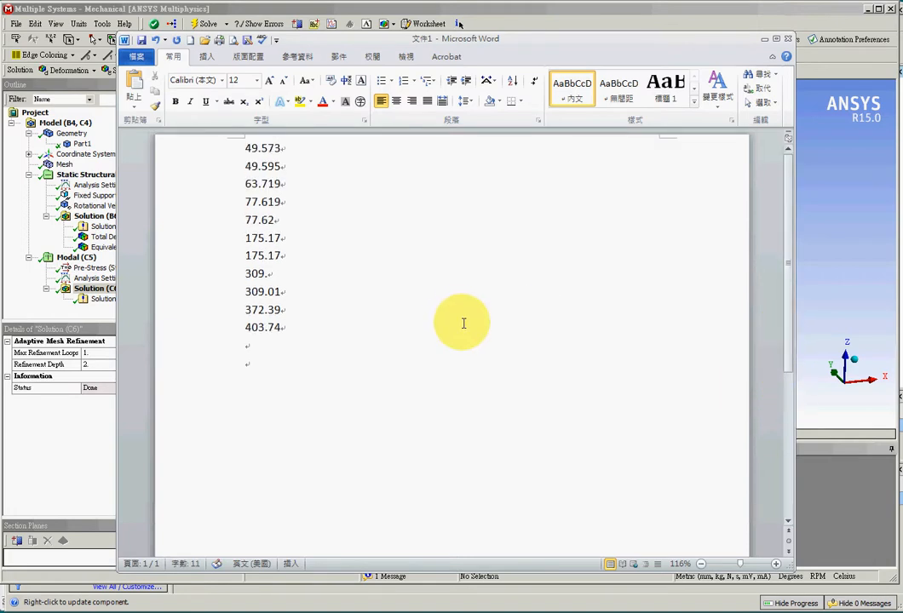
Step: Return to Mechanical, set the Rotational Velocity magnitude to 2400 RPM and re-solve the static structural analysis
{"action": "key", "text": "alt+Tab"}
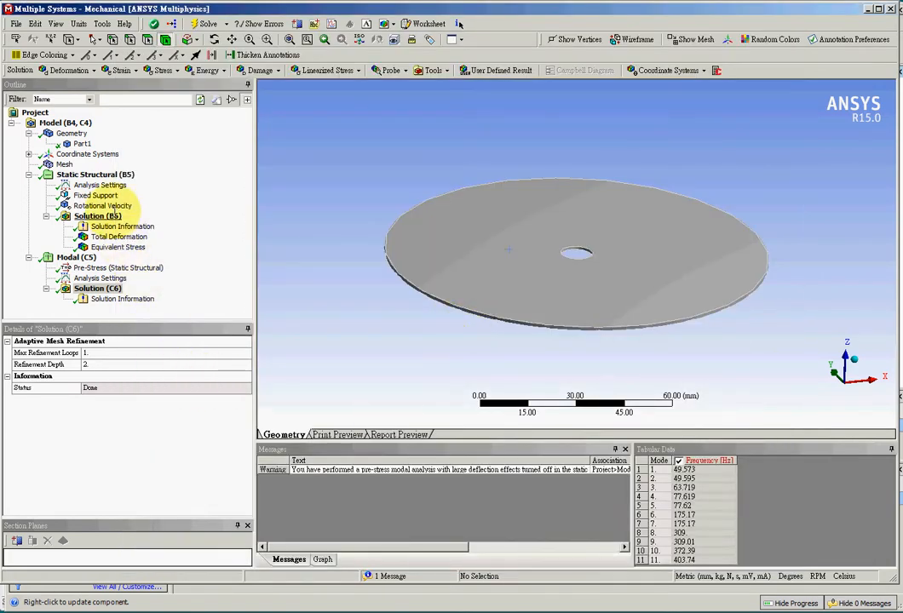
{"action": "left_click", "coordinate": [102, 205]}
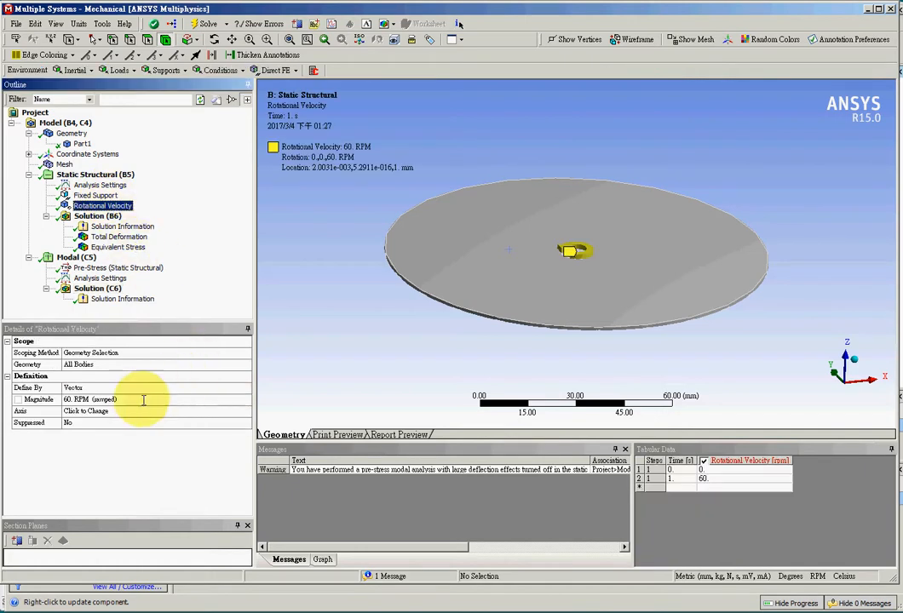
{"action": "left_click", "coordinate": [73, 398]}
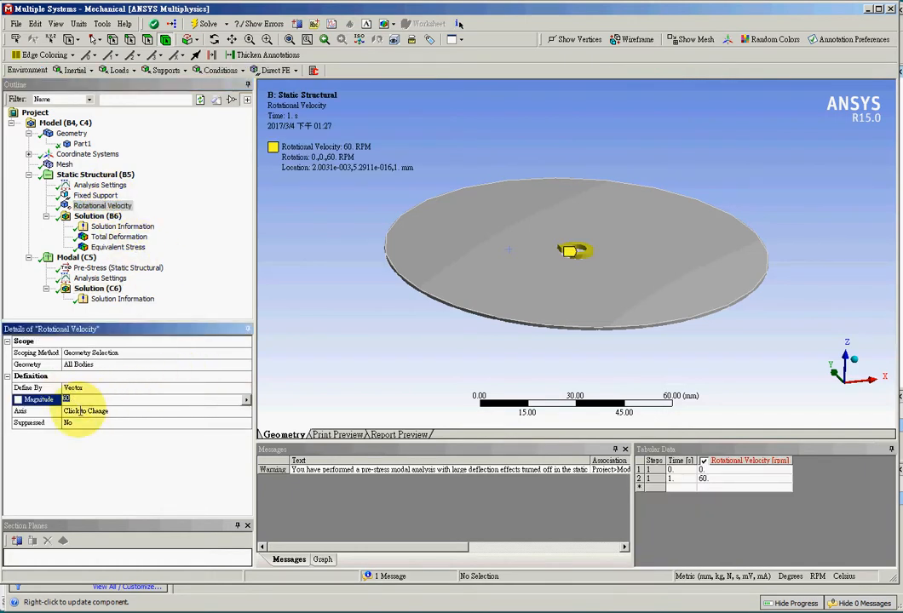
{"action": "type", "text": "2400"}
{"action": "key", "text": "Return"}
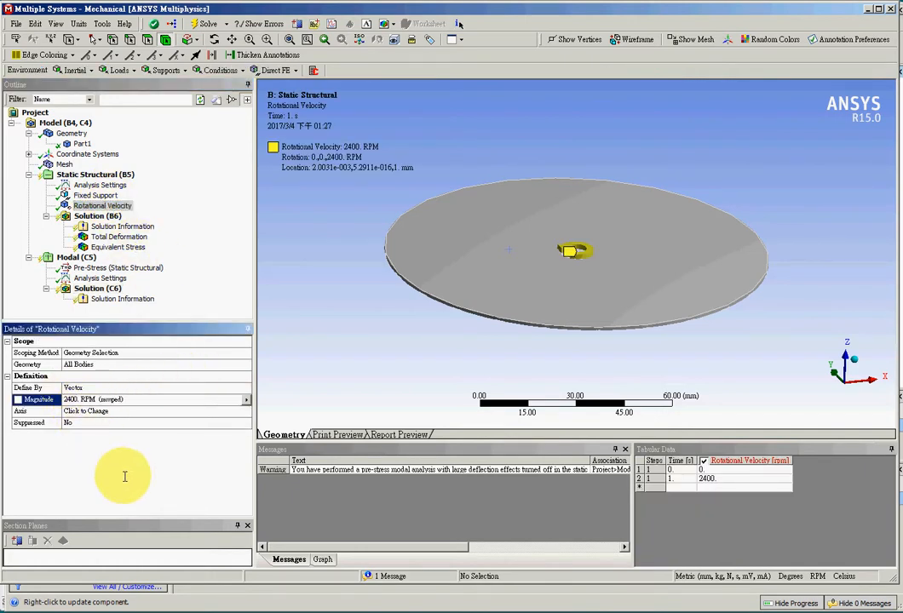
{"action": "left_click", "coordinate": [205, 24]}
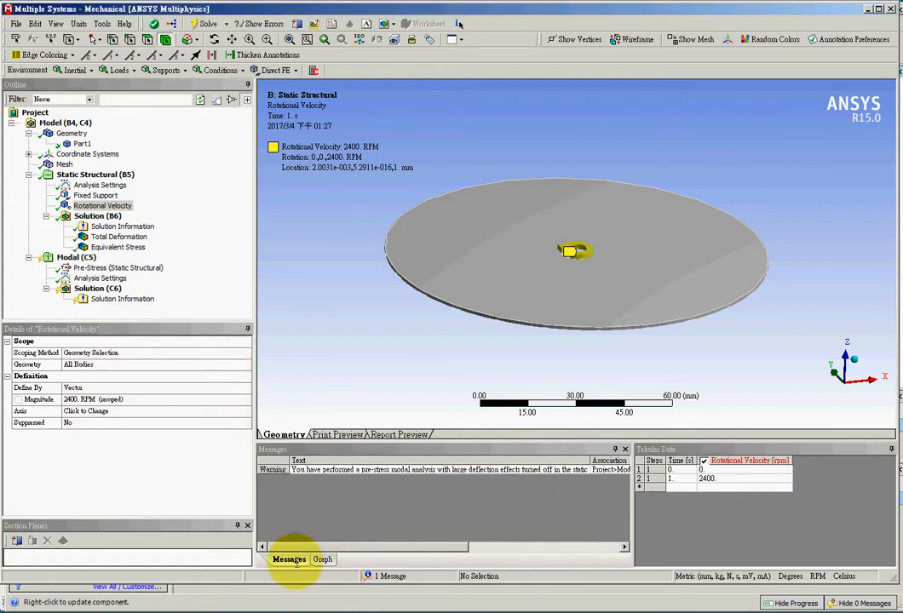
Step: Re-solve the prestressed modal analysis with the updated static structural results
{"action": "left_click", "coordinate": [96, 289]}
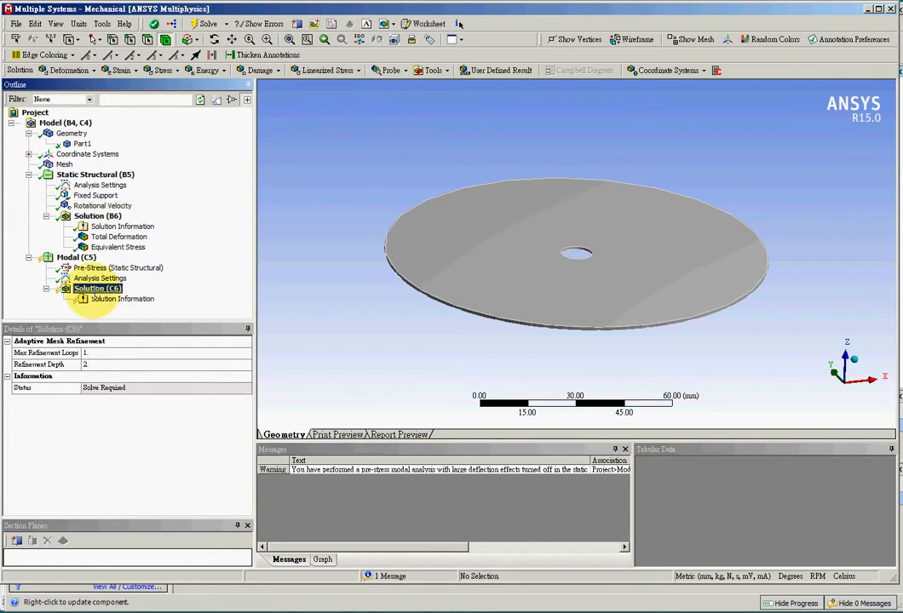
{"action": "left_click", "coordinate": [68, 257]}
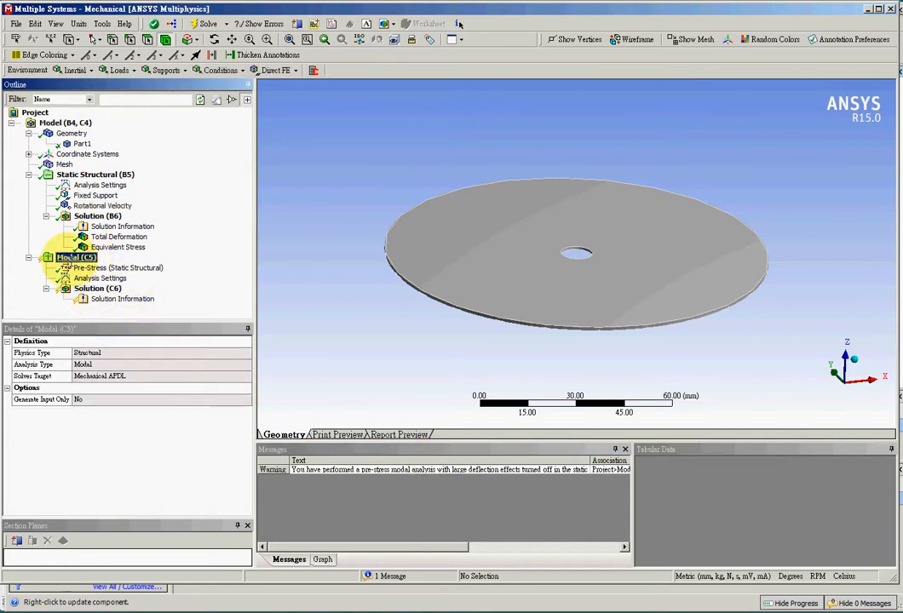
{"action": "right_click", "coordinate": [68, 257]}
{"action": "left_click", "coordinate": [107, 287]}
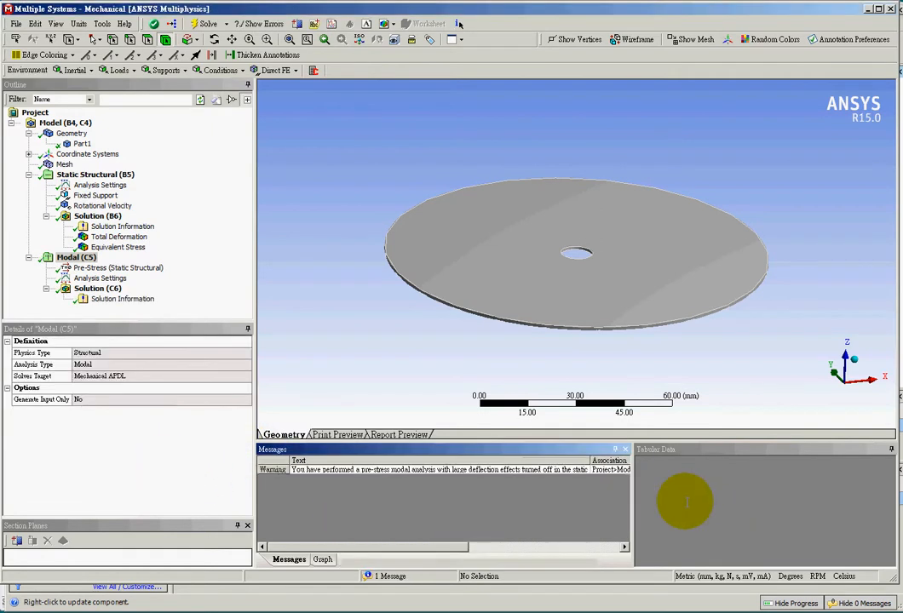
{"action": "left_click", "coordinate": [322, 559]}
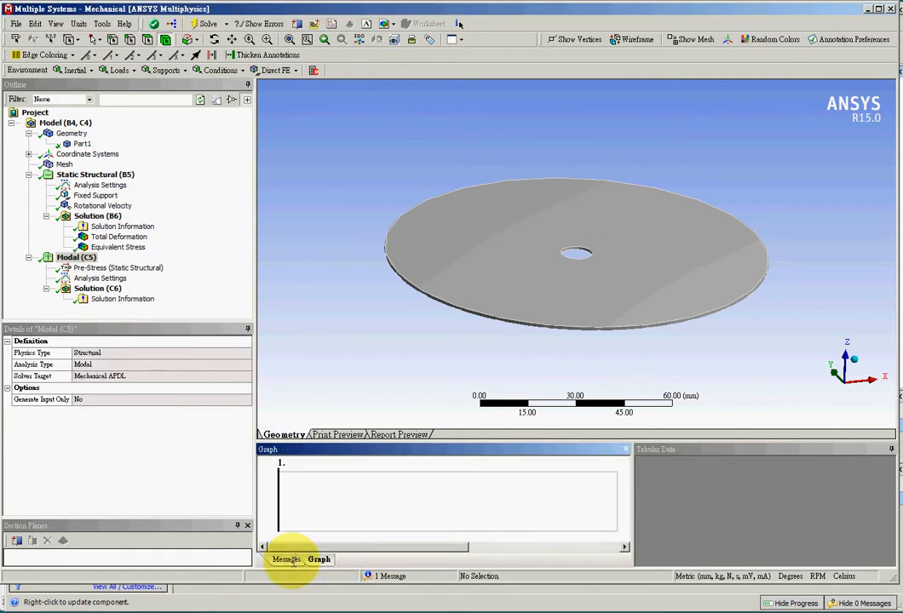
{"action": "left_click", "coordinate": [289, 559]}
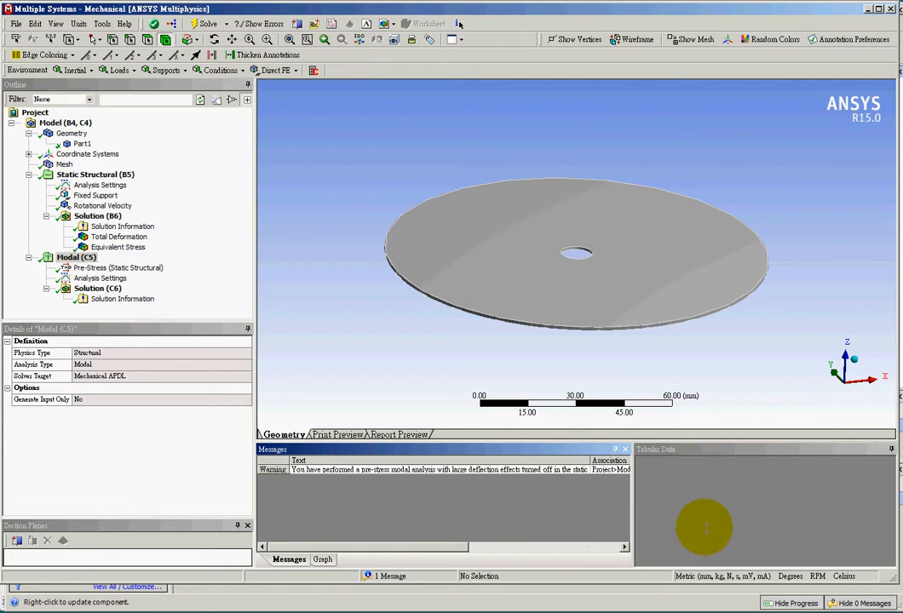
Step: Copy the 11 frequencies of the new modal solution into Word below the first list
{"action": "left_click", "coordinate": [96, 279]}
{"action": "left_click", "coordinate": [94, 288]}
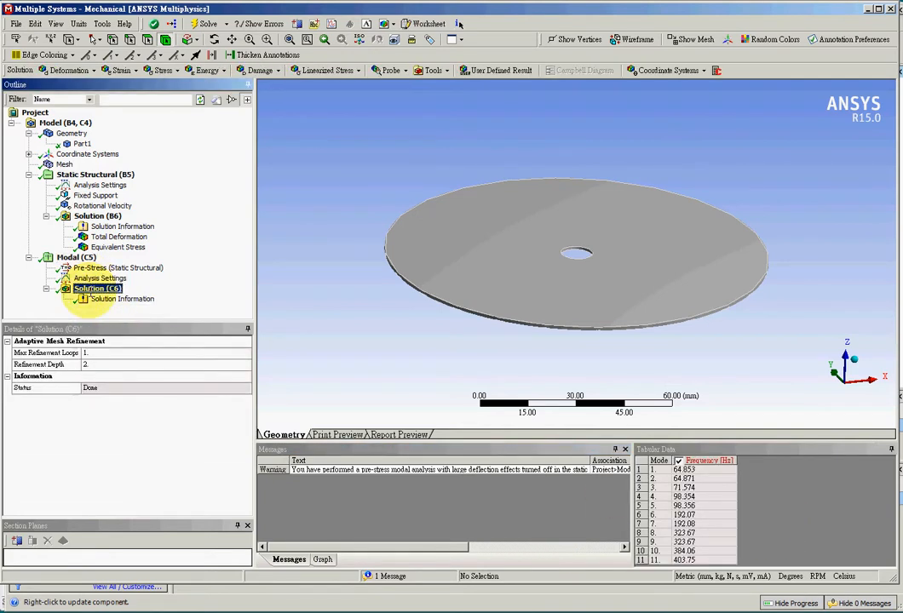
{"action": "left_click", "coordinate": [686, 471]}
{"action": "left_click", "coordinate": [705, 560], "text": "shift"}
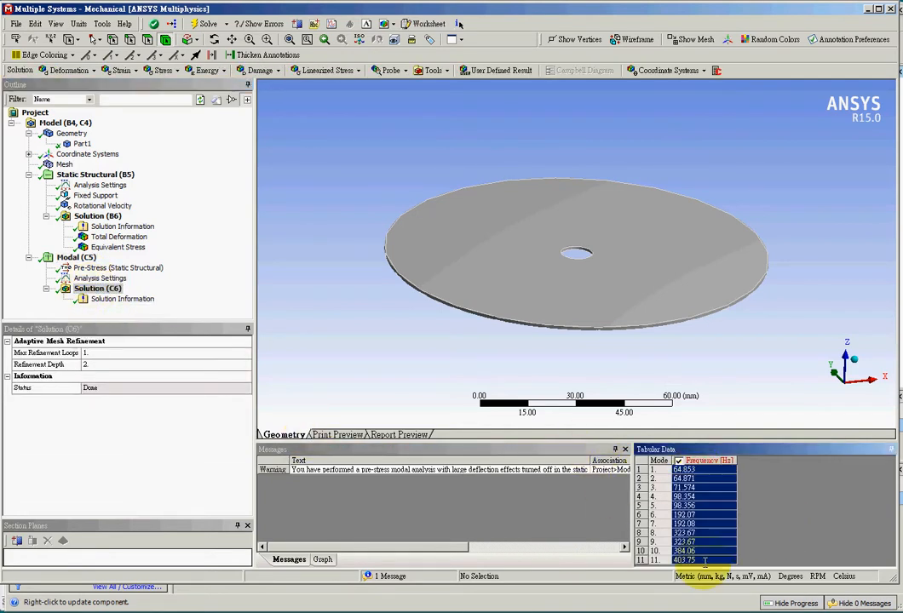
{"action": "key", "text": "ctrl+c"}
{"action": "key", "text": "alt+Tab"}
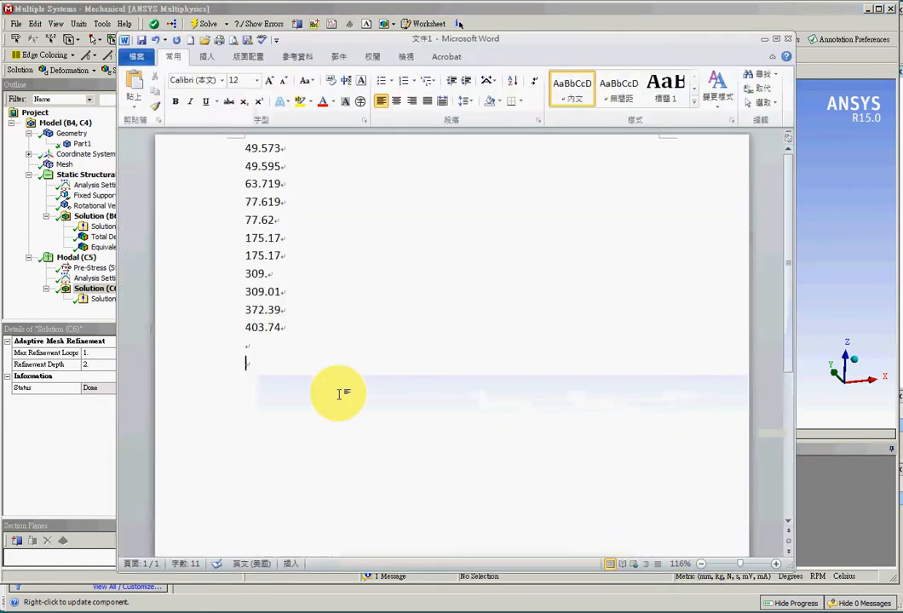
{"action": "key", "text": "ctrl+v"}
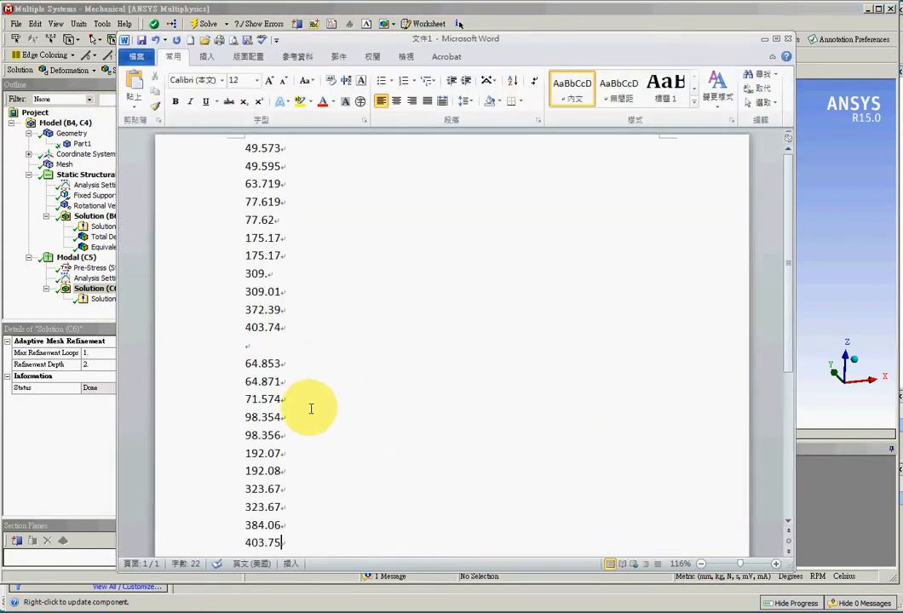
Step: Compare the first two frequencies of both lists in Word, and display the static structural Total Deformation in Mechanical
{"action": "left_click_drag", "start_coordinate": [287, 383], "coordinate": [238, 366]}
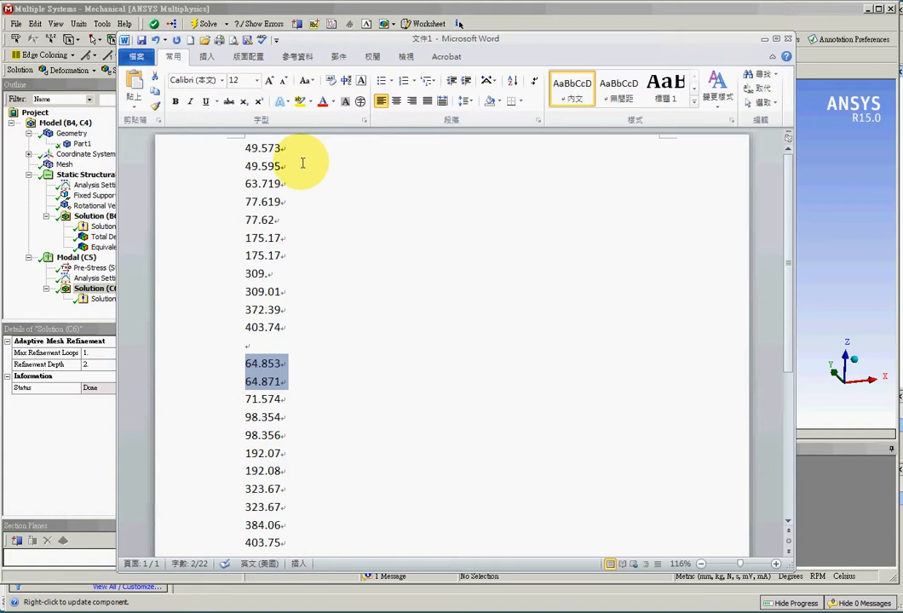
{"action": "left_click_drag", "start_coordinate": [289, 168], "coordinate": [248, 155]}
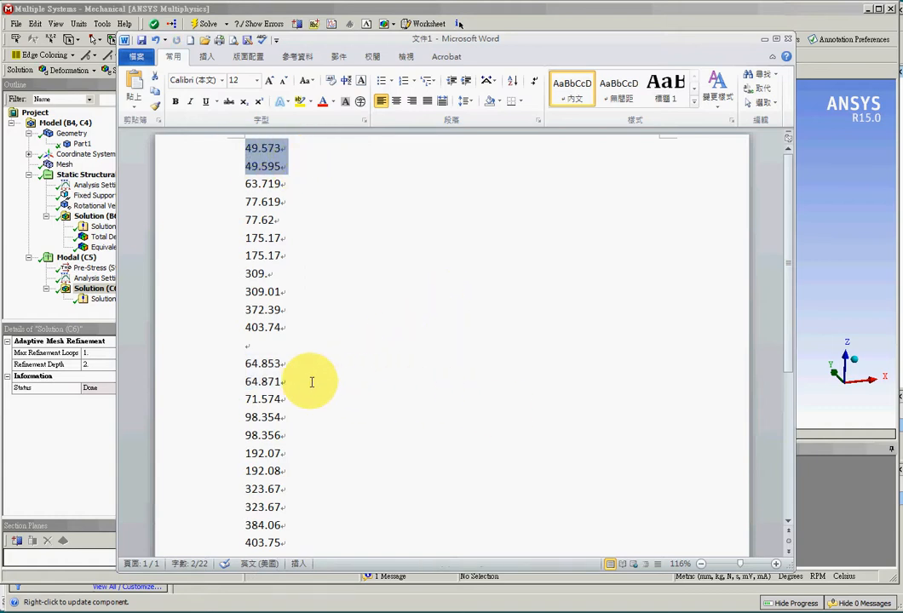
{"action": "left_click_drag", "start_coordinate": [288, 384], "coordinate": [237, 370]}
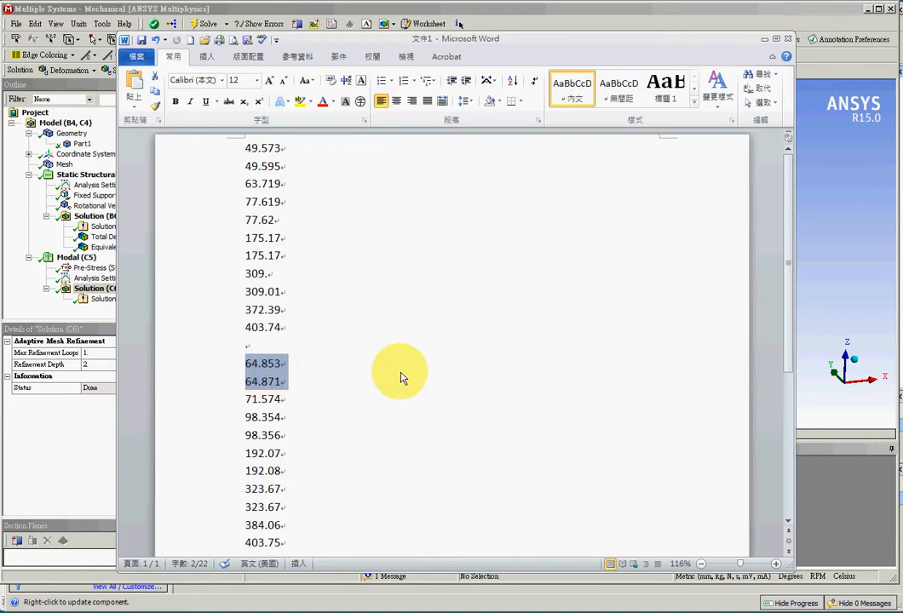
{"action": "left_click_drag", "start_coordinate": [285, 168], "coordinate": [212, 150]}
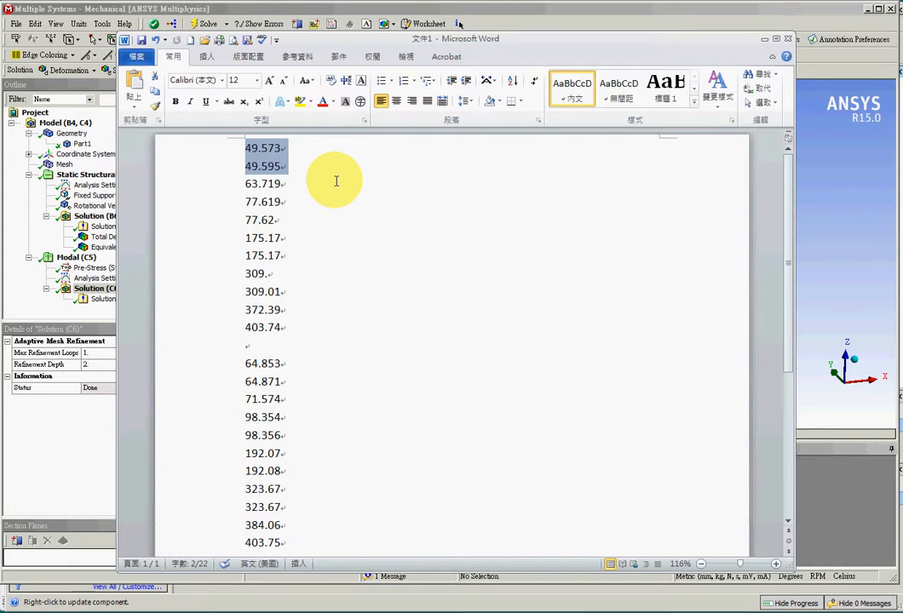
{"action": "left_click", "coordinate": [389, 344]}
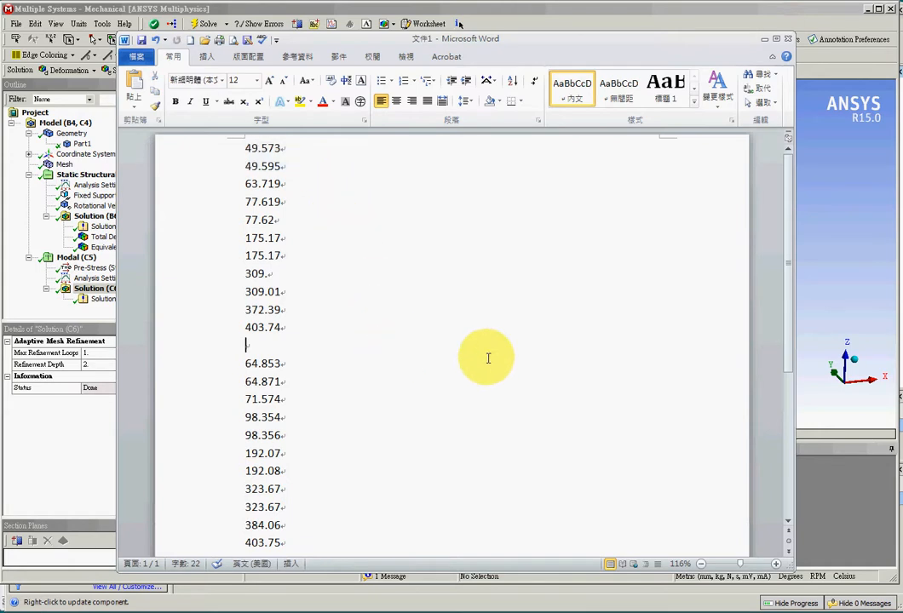
{"action": "left_click", "coordinate": [763, 40]}
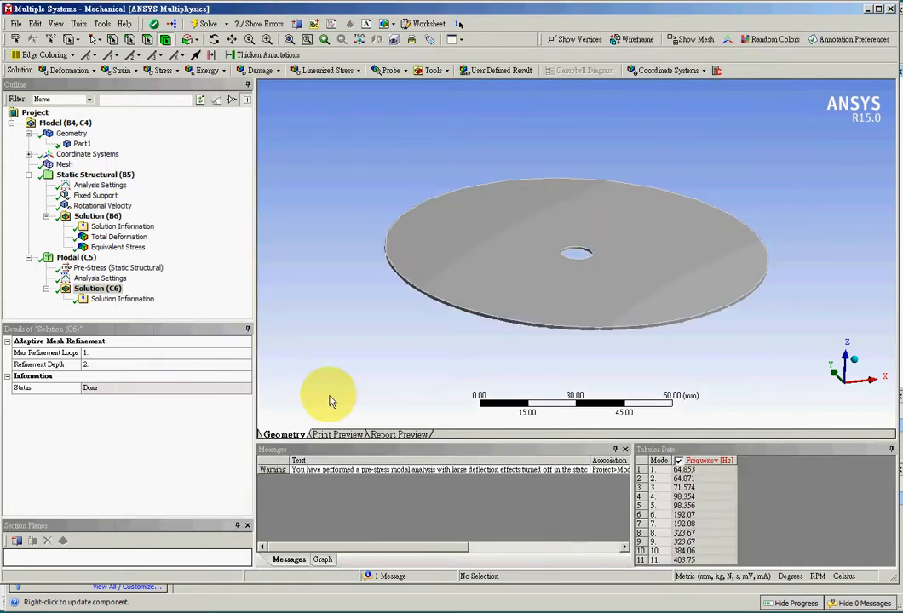
{"action": "left_click", "coordinate": [118, 237]}
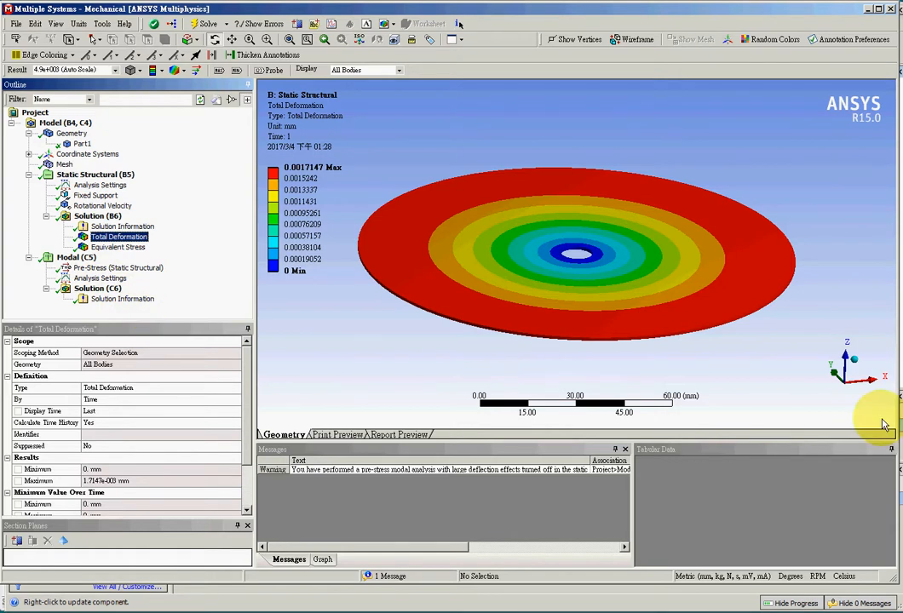
Step: Create mode shape results for all 11 modal frequencies and evaluate all results of the modal solution
{"action": "left_click", "coordinate": [97, 289]}
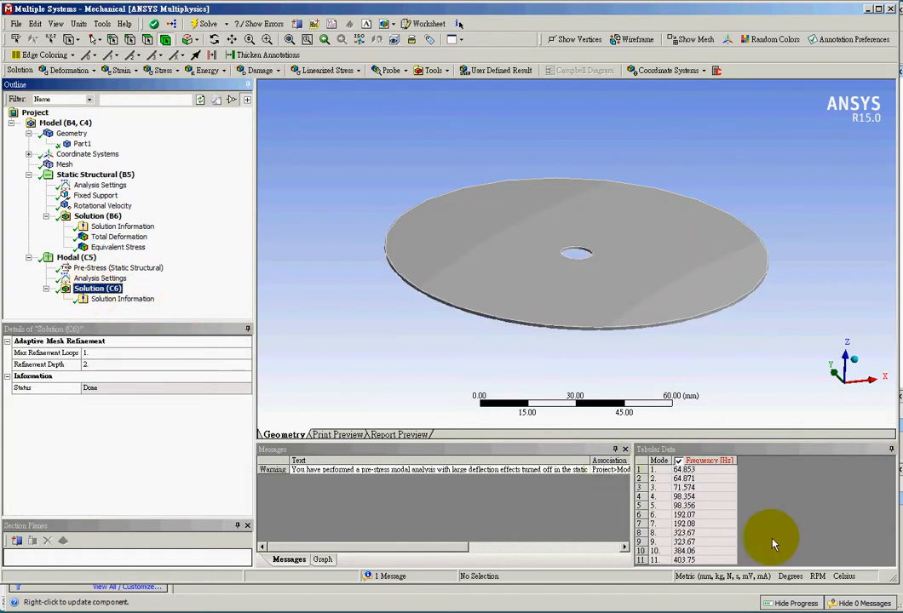
{"action": "left_click", "coordinate": [705, 471]}
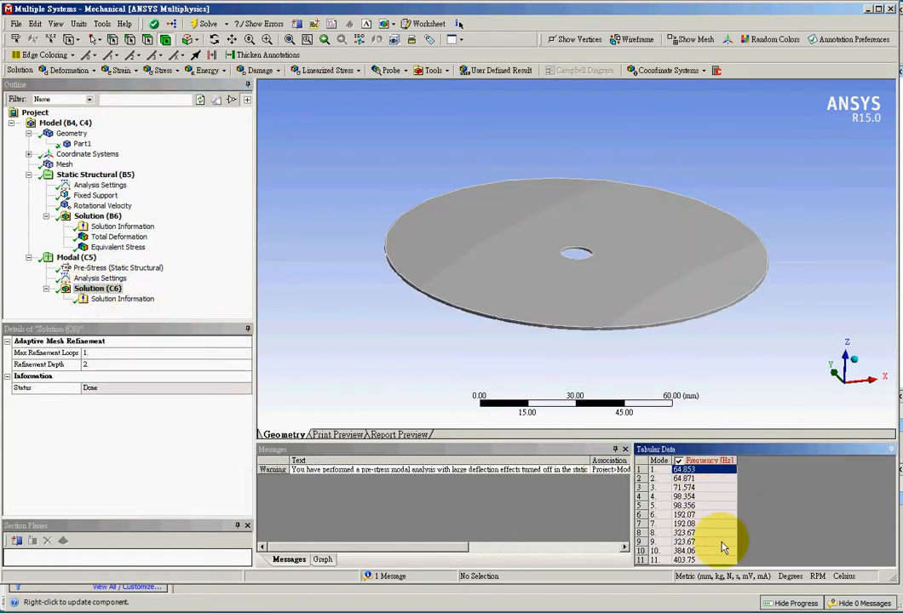
{"action": "left_click", "coordinate": [719, 560], "text": "shift"}
{"action": "right_click", "coordinate": [700, 545]}
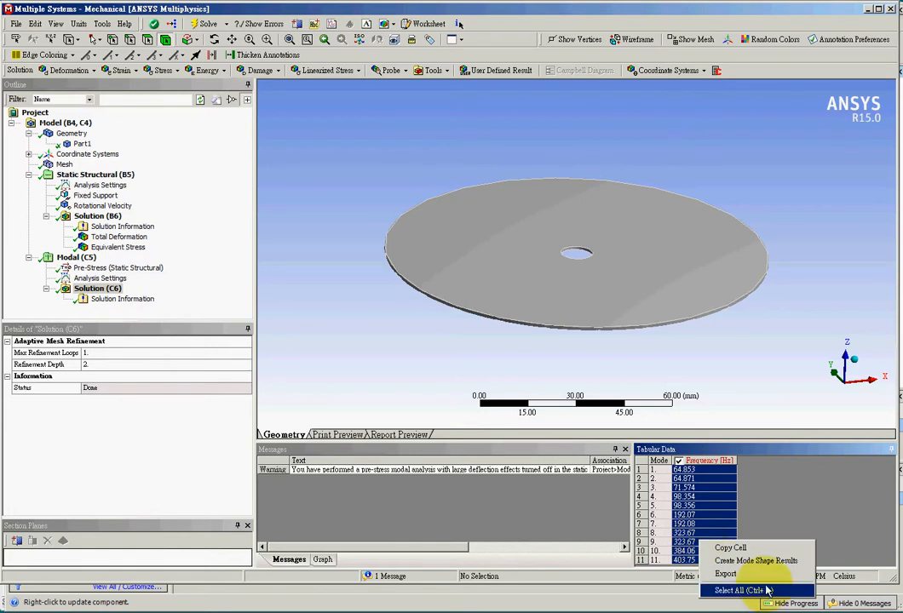
{"action": "left_click", "coordinate": [749, 559]}
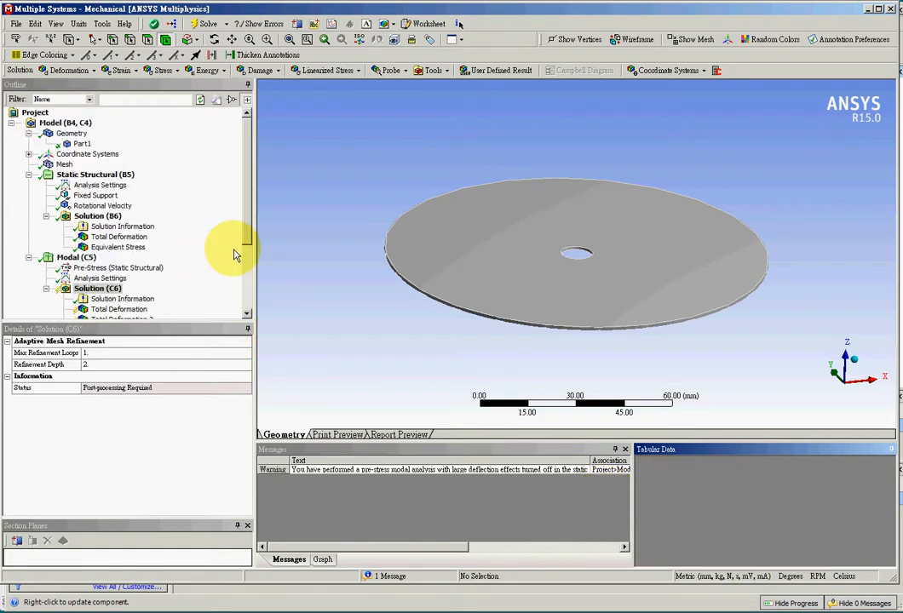
{"action": "left_click_drag", "start_coordinate": [246, 249], "coordinate": [245, 321]}
{"action": "right_click", "coordinate": [101, 187]}
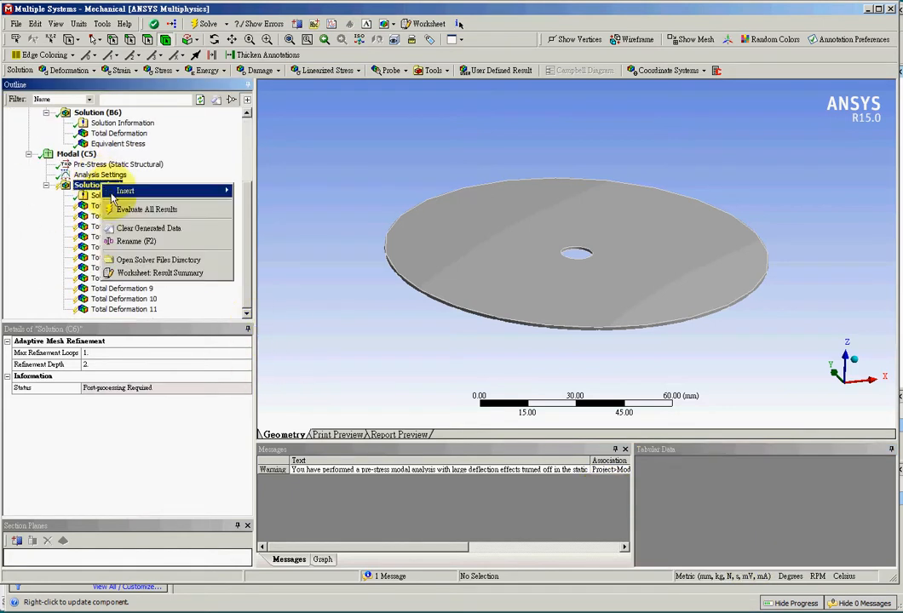
{"action": "left_click", "coordinate": [123, 208]}
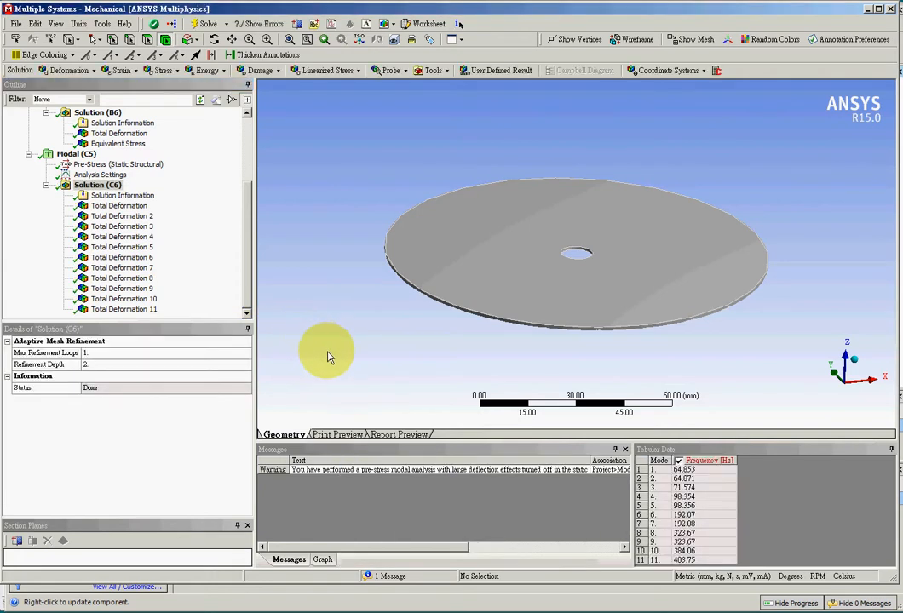
Step: Display the first mode's Total Deformation and review the Rotational Velocity load of the static structural analysis
{"action": "left_click", "coordinate": [123, 206]}
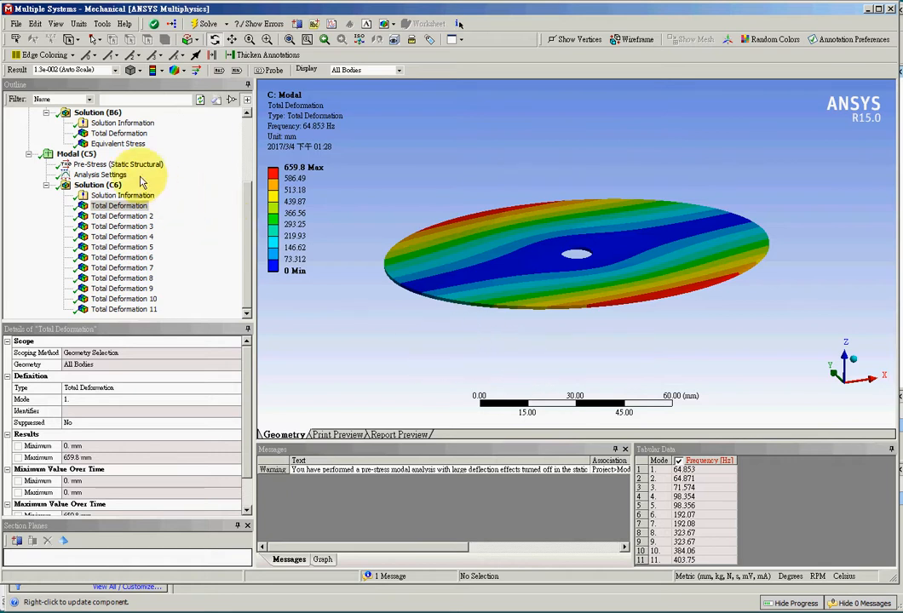
{"action": "scroll", "coordinate": [247, 220], "scroll_direction": "up", "scroll_amount": 1}
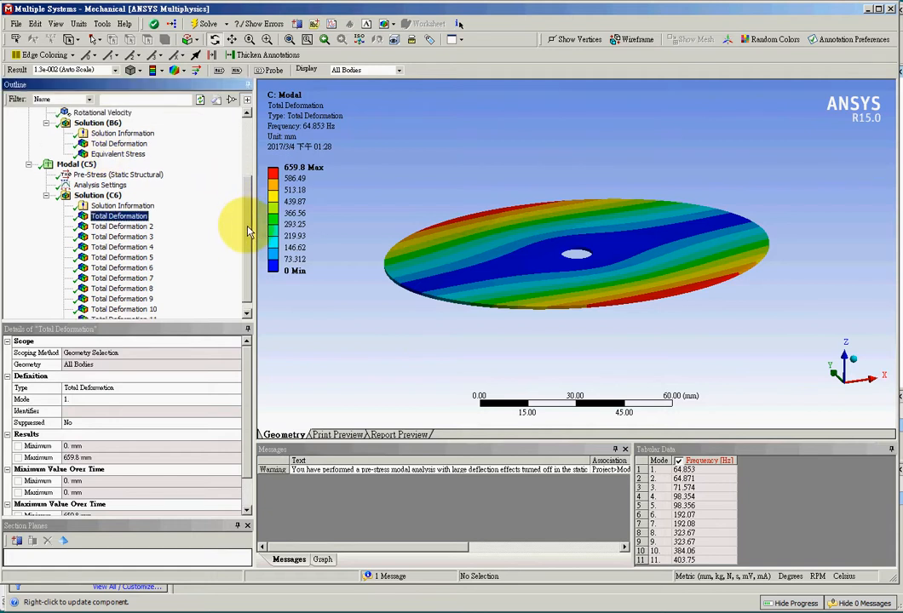
{"action": "left_click", "coordinate": [101, 133]}
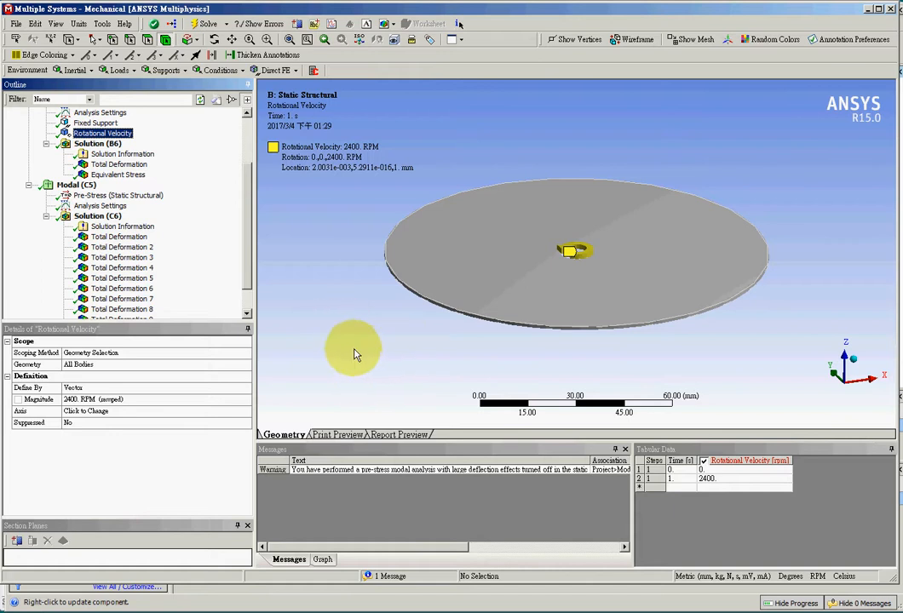
{"action": "left_click_drag", "start_coordinate": [247, 238], "coordinate": [247, 224]}
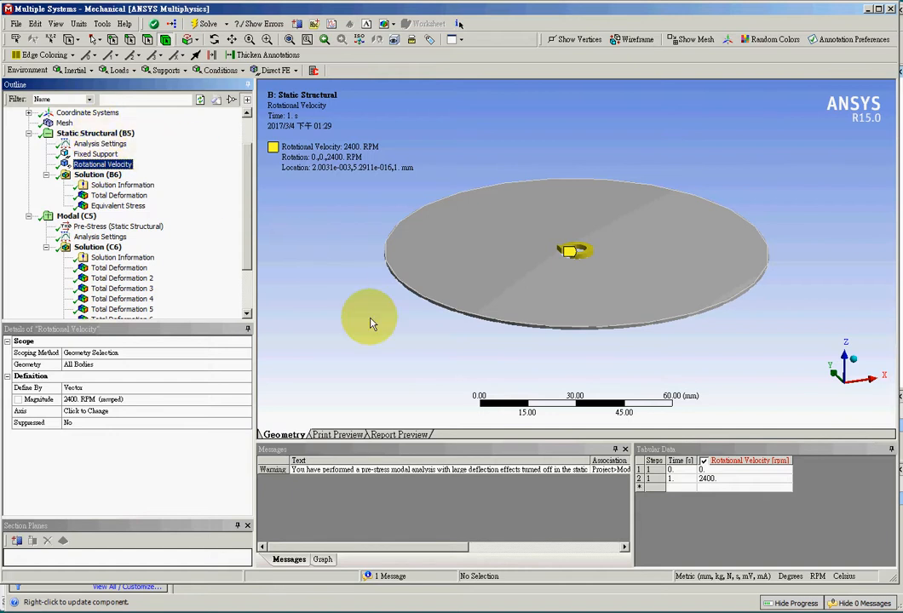